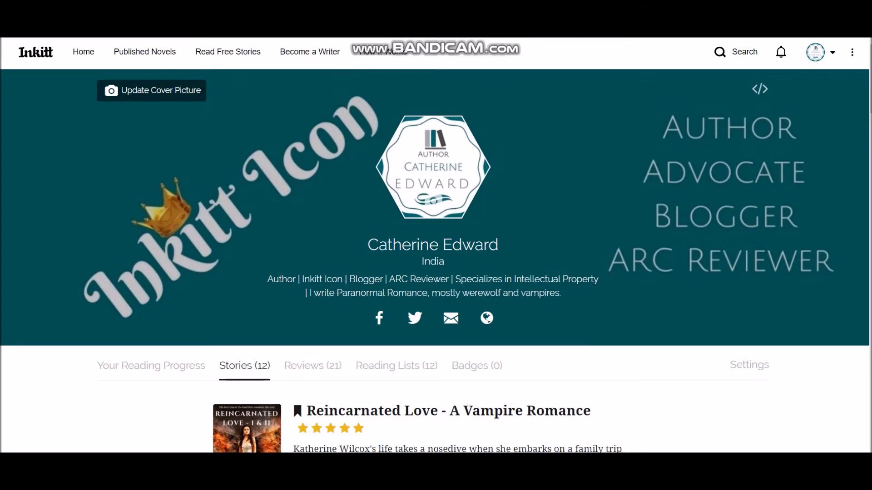
{"action": "left_click", "coordinate": [152, 90]}
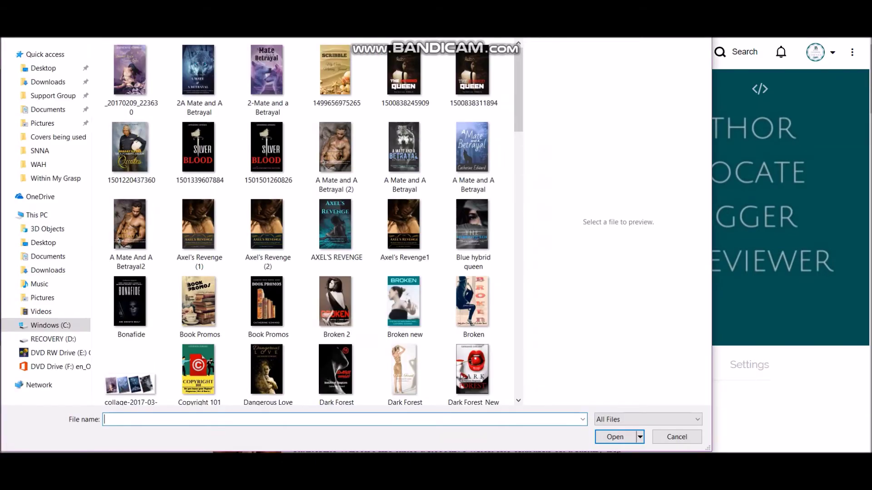
{"action": "key", "text": "Escape"}
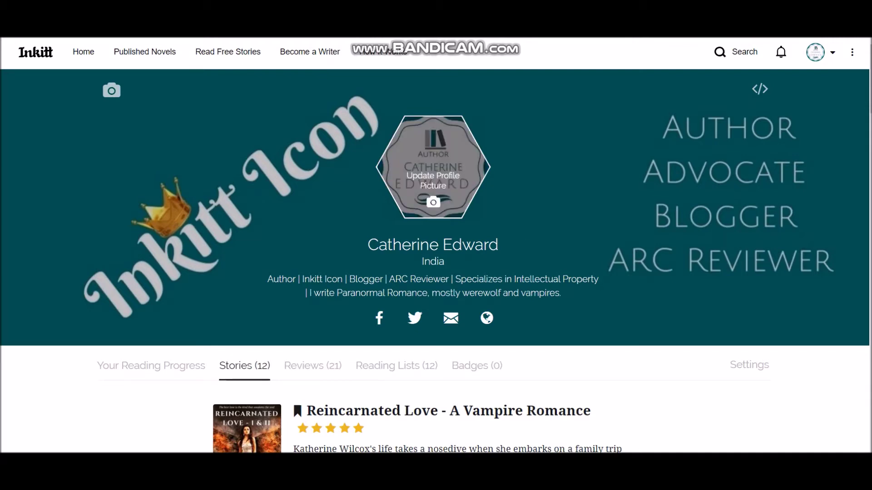
{"action": "left_click", "coordinate": [434, 175]}
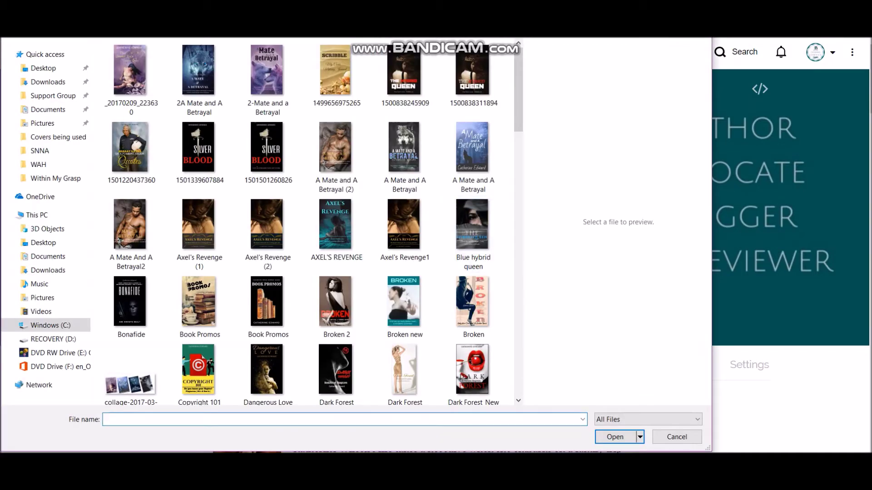
{"action": "left_click", "coordinate": [676, 437]}
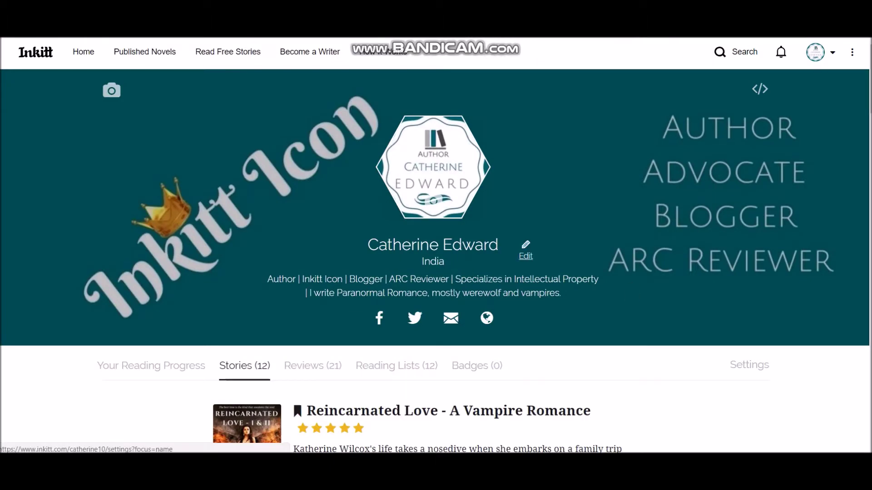
Open the profile's settings for editing and save the display name
{"action": "left_click", "coordinate": [526, 256]}
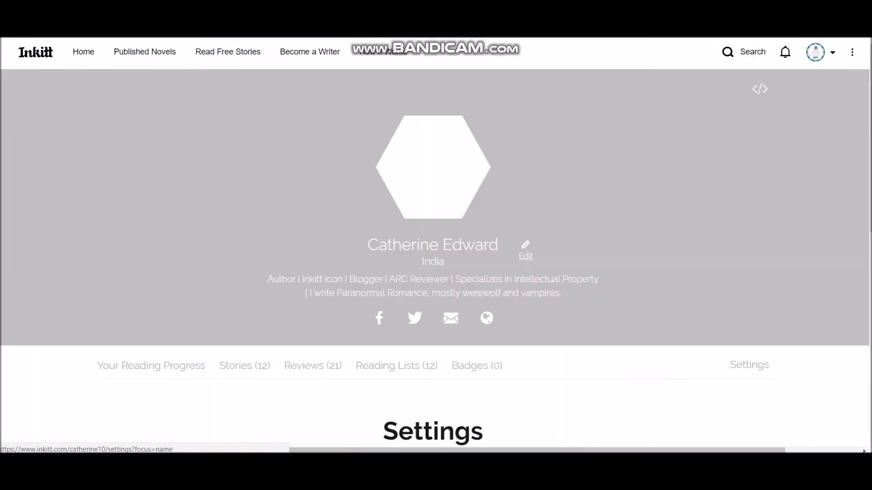
{"action": "scroll", "coordinate": [435, 245], "scroll_direction": "down", "scroll_amount": 1}
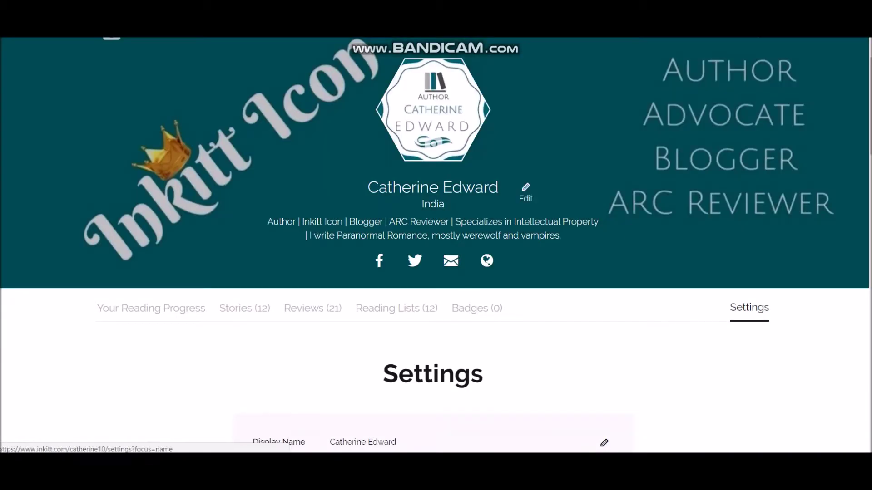
{"action": "scroll", "coordinate": [435, 246], "scroll_direction": "down", "scroll_amount": 2}
{"action": "scroll", "coordinate": [436, 245], "scroll_direction": "up", "scroll_amount": 2}
{"action": "scroll", "coordinate": [629, 236], "scroll_direction": "down", "scroll_amount": 6}
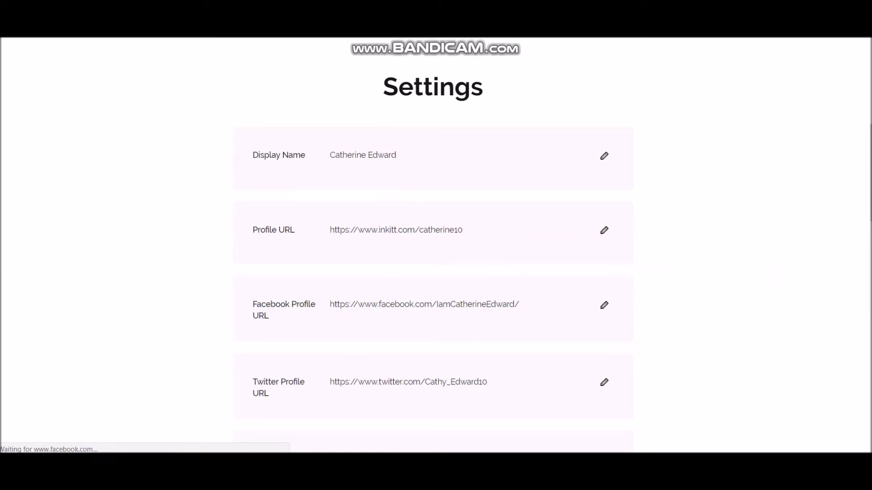
{"action": "left_click", "coordinate": [604, 156]}
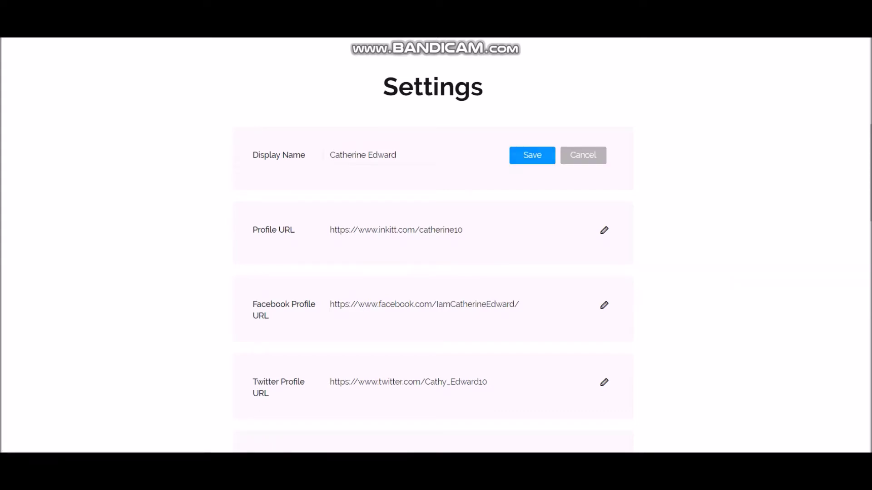
{"action": "left_click", "coordinate": [531, 155]}
Review the remaining profile settings, from the profile and social URLs to the short bio and subscription options
{"action": "scroll", "coordinate": [433, 245], "scroll_direction": "down", "scroll_amount": 1}
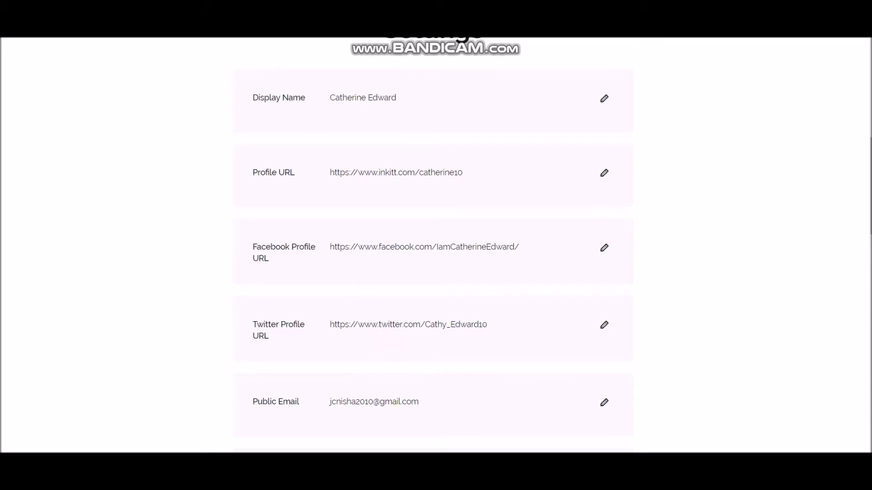
{"action": "scroll", "coordinate": [434, 245], "scroll_direction": "down", "scroll_amount": 2}
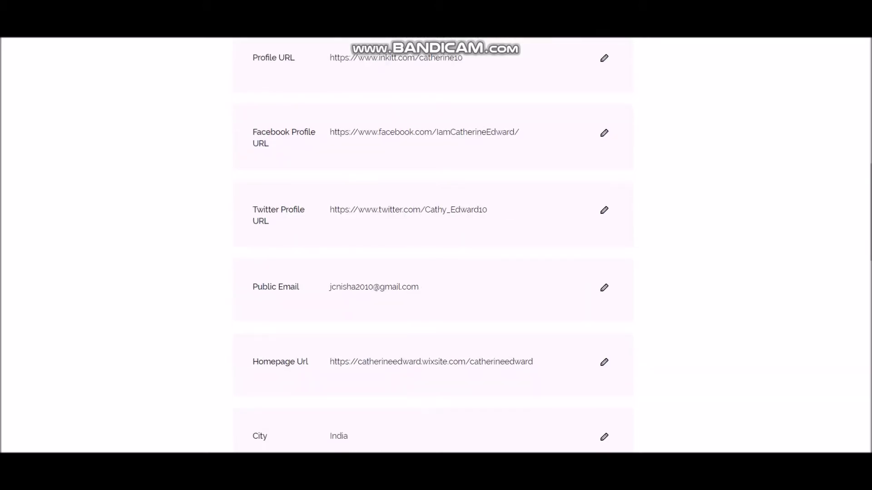
{"action": "scroll", "coordinate": [434, 245], "scroll_direction": "down", "scroll_amount": 2}
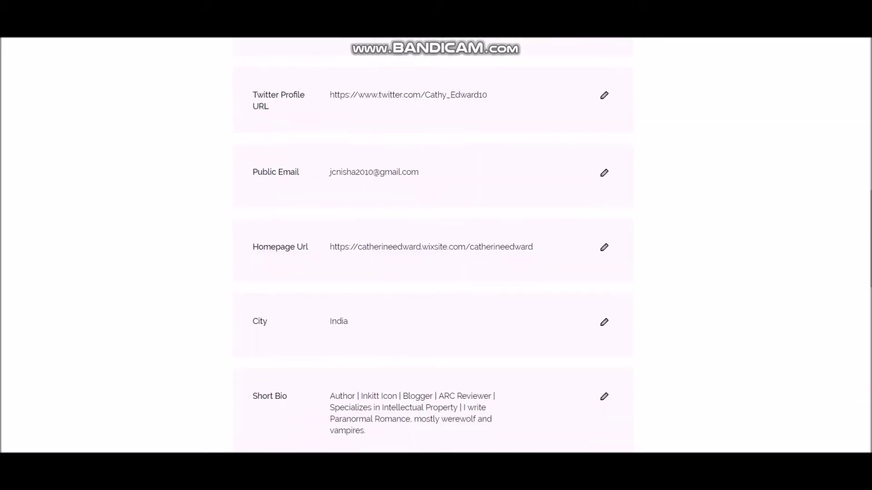
{"action": "scroll", "coordinate": [434, 245], "scroll_direction": "down", "scroll_amount": 2}
{"action": "scroll", "coordinate": [434, 245], "scroll_direction": "down", "scroll_amount": 1}
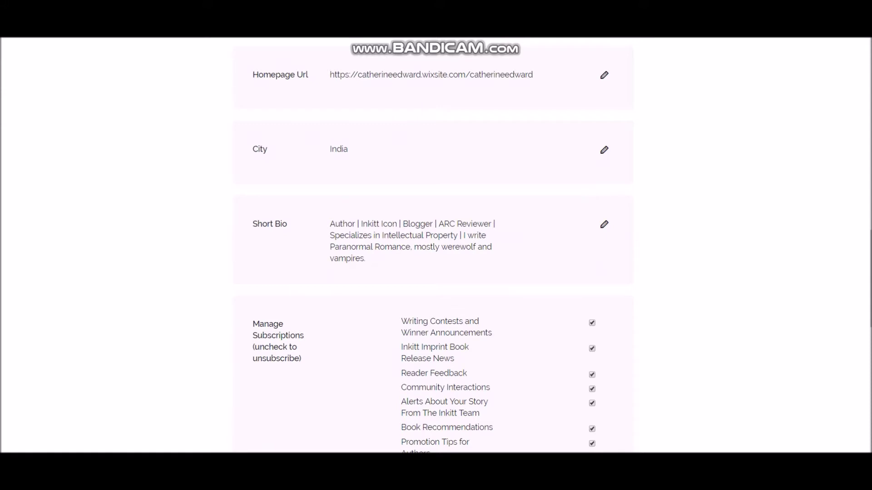
{"action": "scroll", "coordinate": [434, 245], "scroll_direction": "down", "scroll_amount": 1}
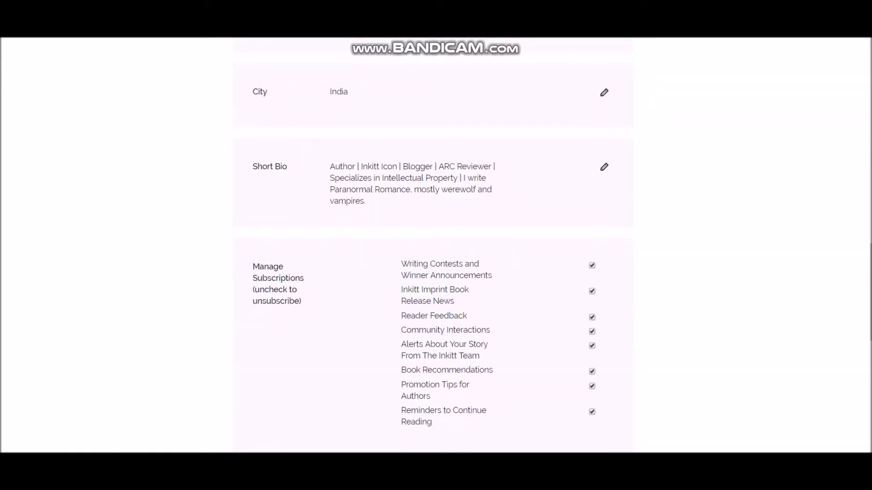
{"action": "scroll", "coordinate": [434, 246], "scroll_direction": "down", "scroll_amount": 1}
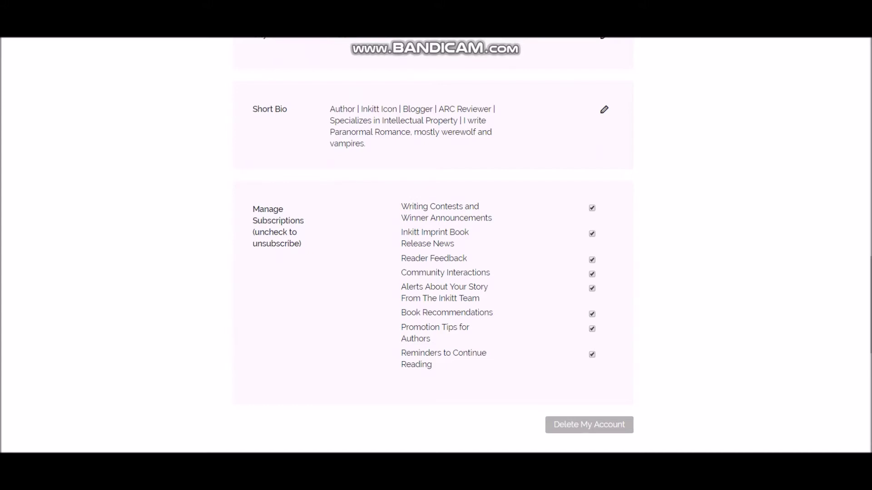
{"action": "scroll", "coordinate": [436, 246], "scroll_direction": "down", "scroll_amount": 3}
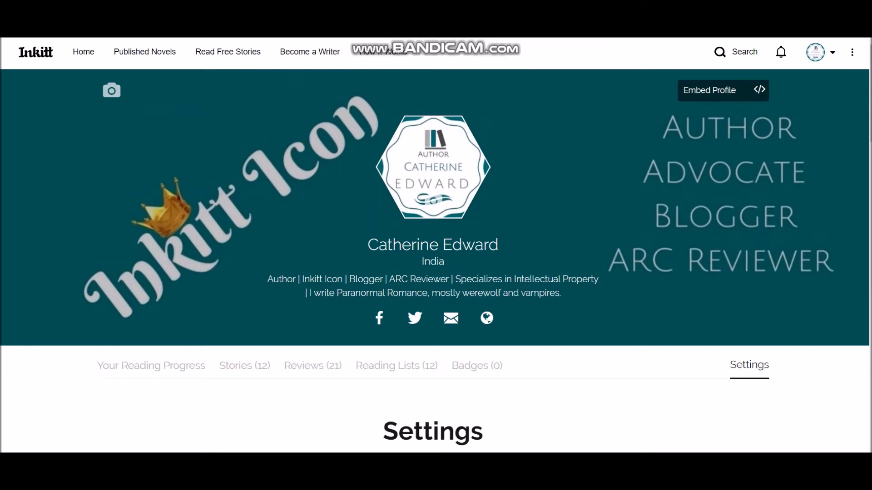
Copy the HTML code for embedding the profile on a blog and close the embed dialog
{"action": "left_click", "coordinate": [759, 90]}
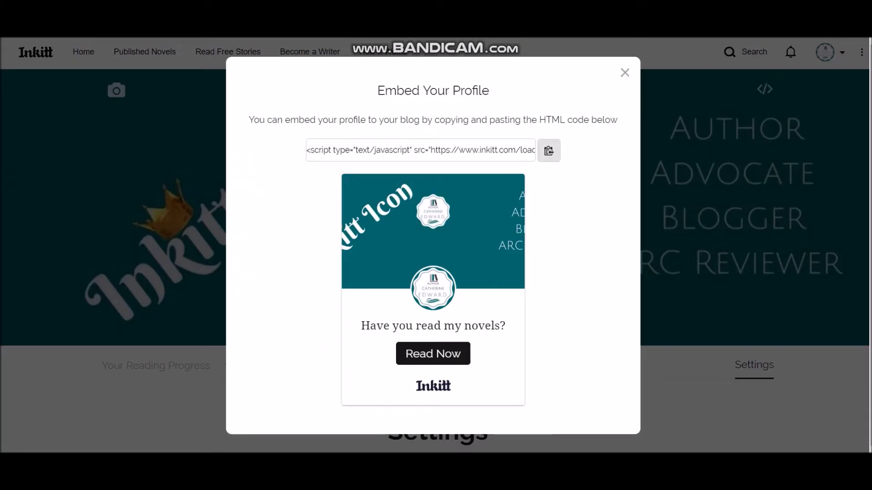
{"action": "left_click", "coordinate": [548, 150]}
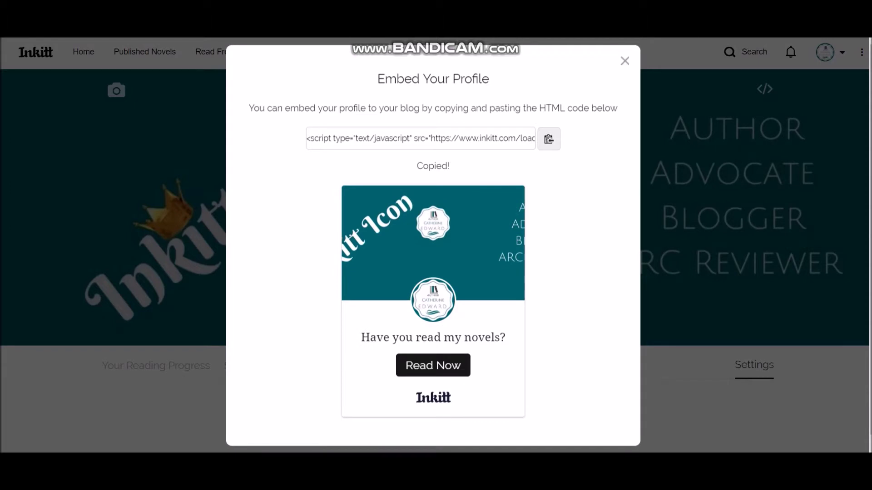
{"action": "scroll", "coordinate": [433, 245], "scroll_direction": "down", "scroll_amount": 1}
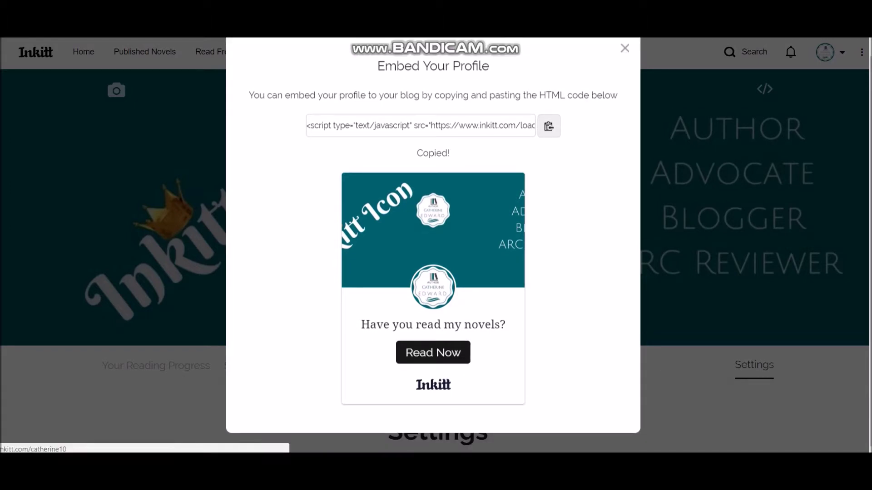
{"action": "key", "text": "Escape"}
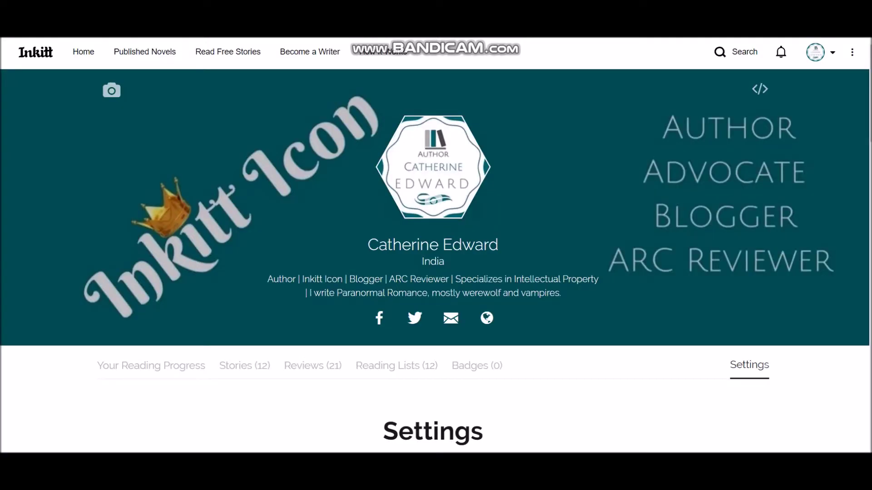
Open the Untitled Story for editing from the drafts and stories page
{"action": "mouse_move", "coordinate": [820, 52]}
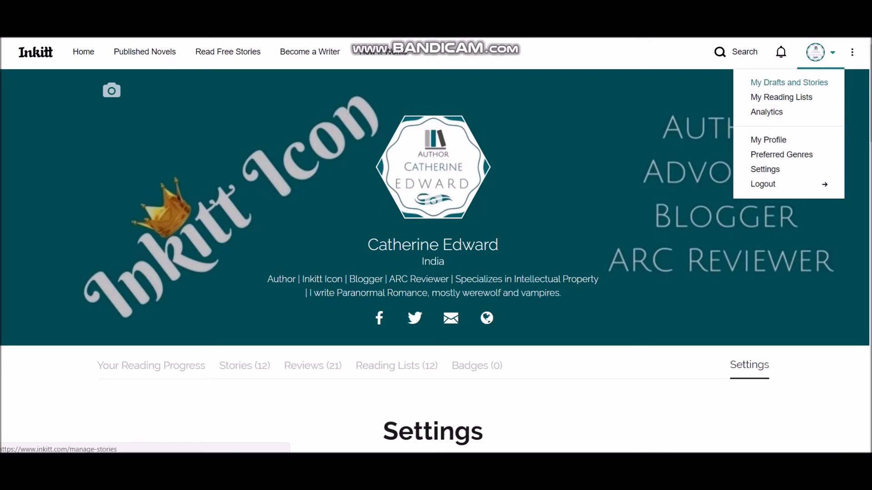
{"action": "left_click", "coordinate": [789, 82]}
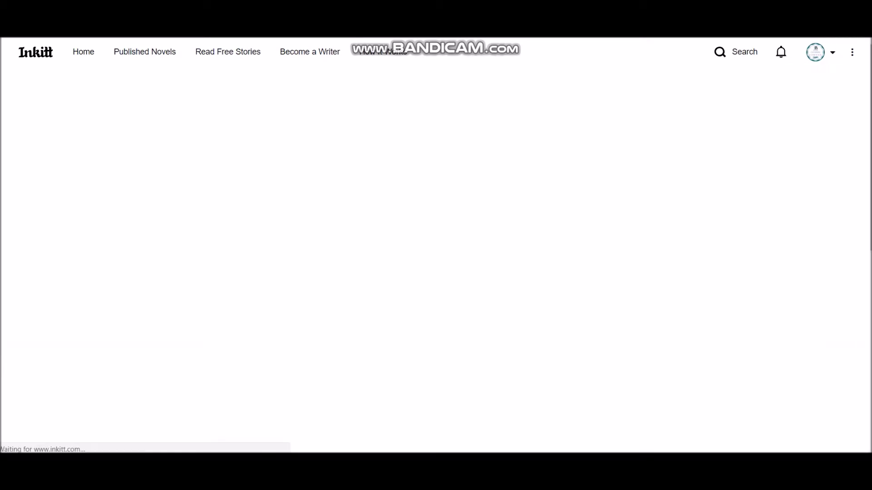
{"action": "scroll", "coordinate": [436, 246], "scroll_direction": "down", "scroll_amount": 2}
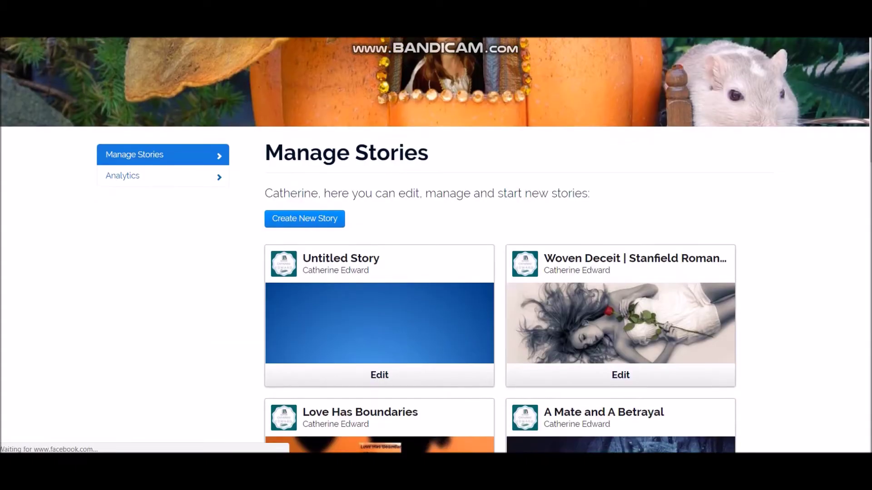
{"action": "scroll", "coordinate": [379, 268], "scroll_direction": "down", "scroll_amount": 1}
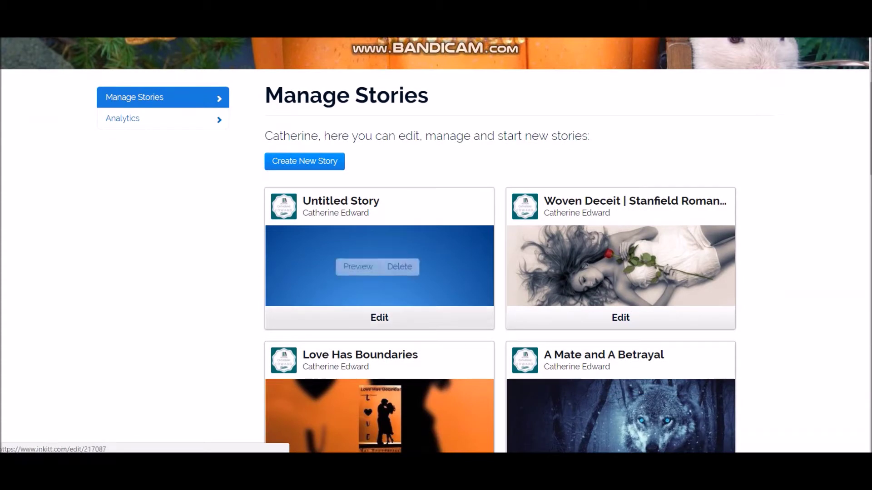
{"action": "left_click", "coordinate": [379, 317]}
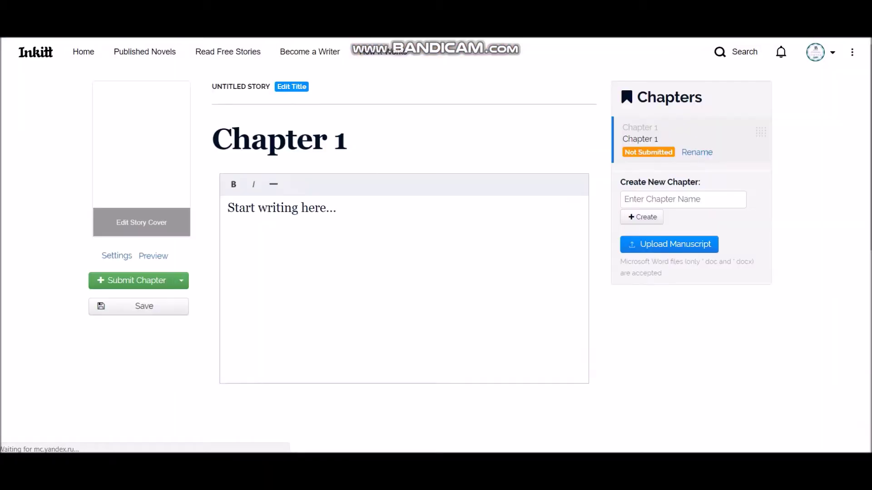
Upload the Dangerous Love image as a background in the story's cover editor
{"action": "key", "text": "alt+Left"}
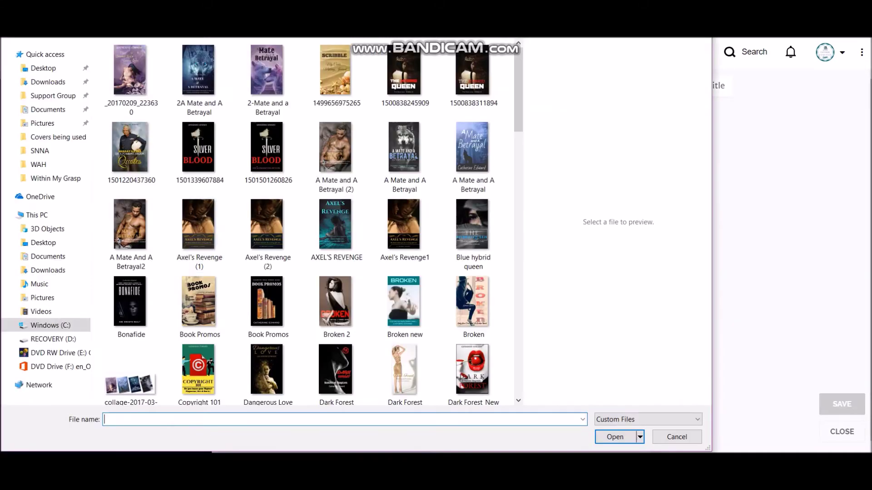
{"action": "left_click", "coordinate": [289, 296]}
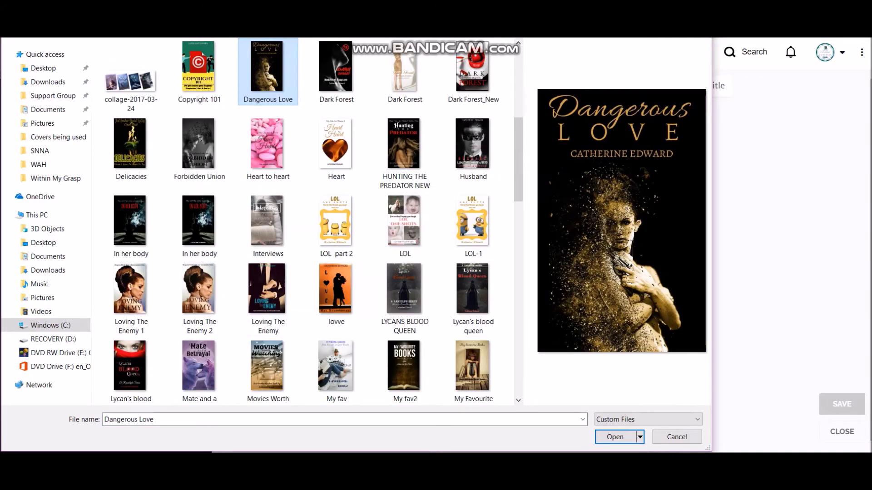
{"action": "left_click", "coordinate": [615, 437]}
{"action": "key", "text": "Return"}
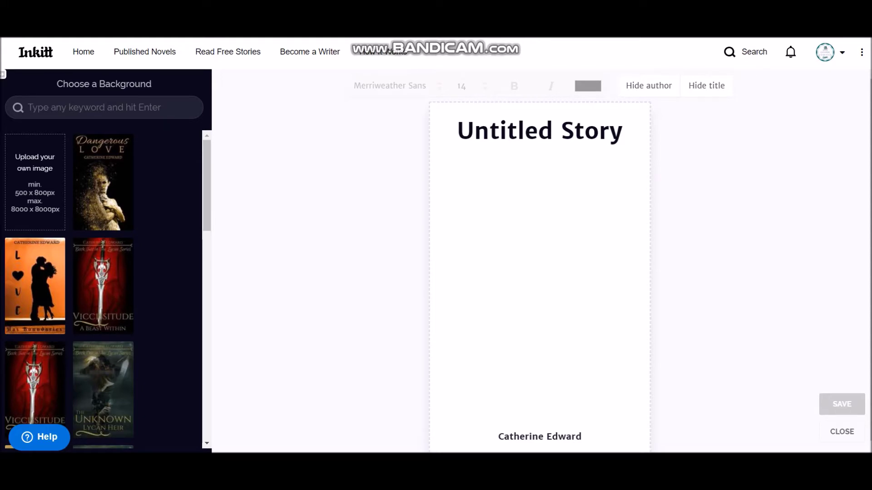
Set the cover background to the black-and-white face covered by a blue knitted scarf
{"action": "scroll", "coordinate": [104, 291], "scroll_direction": "down", "scroll_amount": 10}
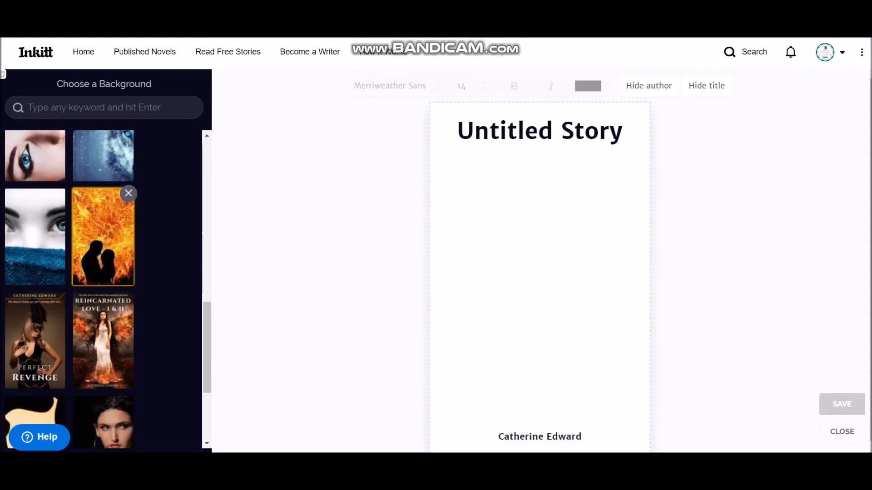
{"action": "scroll", "coordinate": [104, 291], "scroll_direction": "up", "scroll_amount": 1}
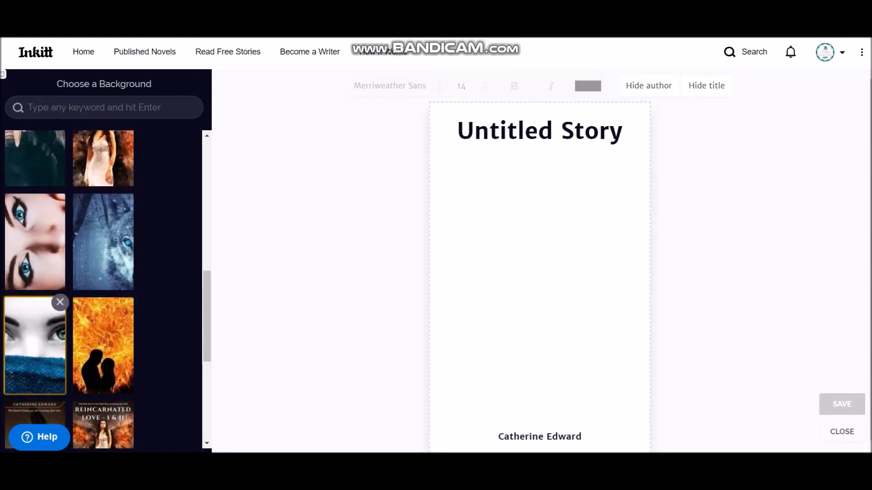
{"action": "left_click", "coordinate": [35, 345]}
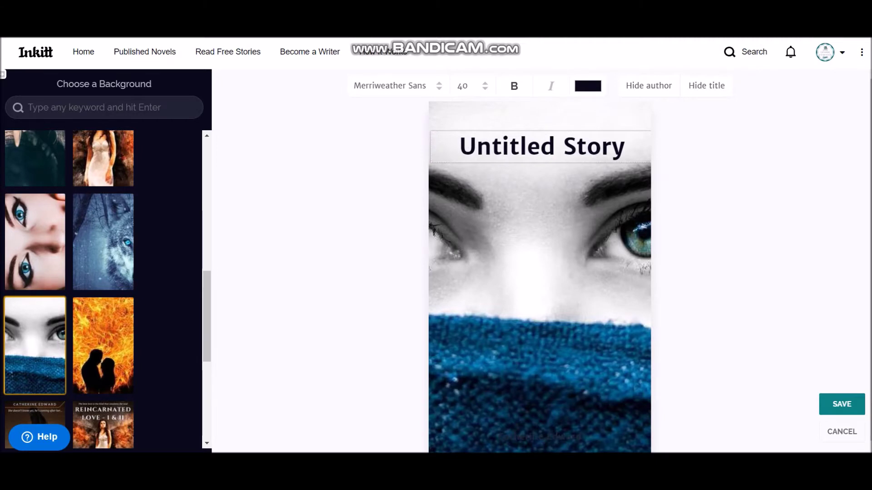
Move the author name to just below the cover title and set its font to Bonbon
{"action": "scroll", "coordinate": [540, 277], "scroll_direction": "down", "scroll_amount": 1}
{"action": "left_click", "coordinate": [539, 430]}
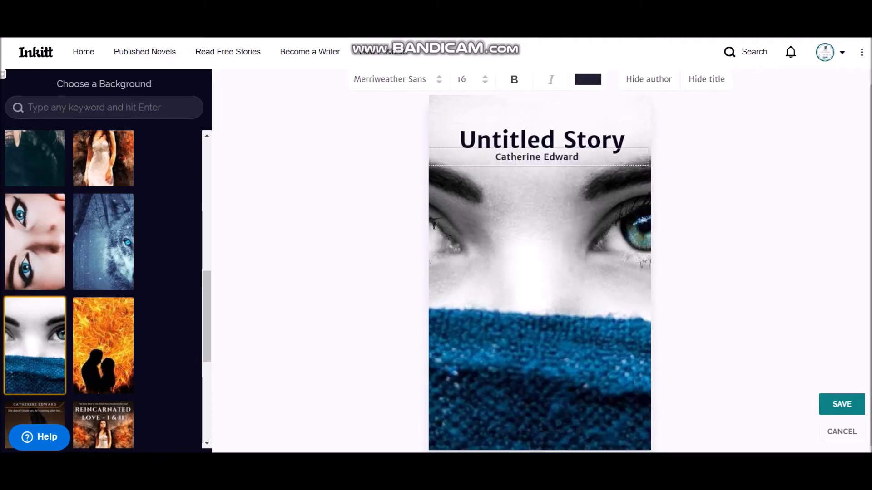
{"action": "left_click_drag", "start_coordinate": [537, 157], "coordinate": [535, 173]}
{"action": "scroll", "coordinate": [540, 273], "scroll_direction": "up", "scroll_amount": 1}
{"action": "left_click", "coordinate": [398, 85]}
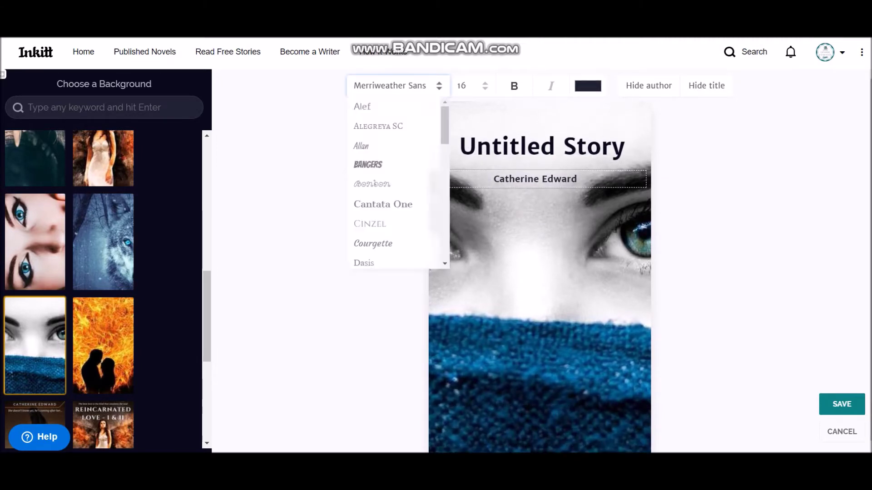
{"action": "left_click", "coordinate": [372, 183]}
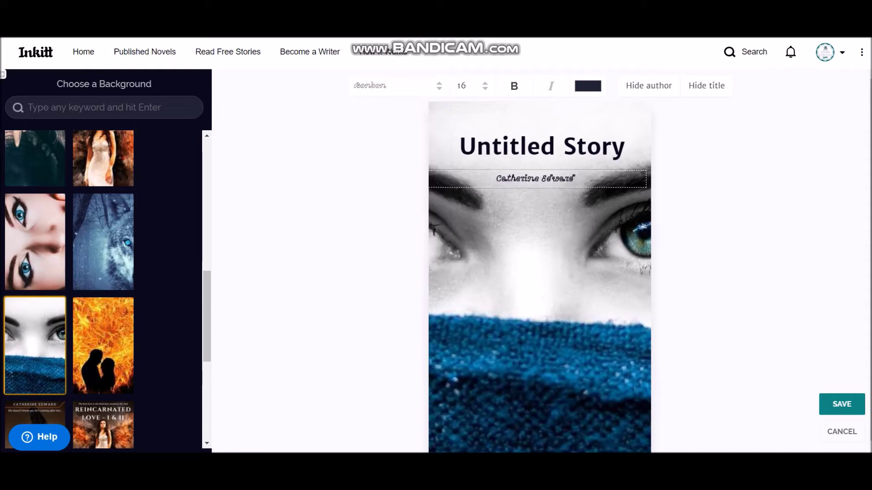
{"action": "left_click", "coordinate": [398, 85]}
Set the font of the cover title to Einzel Decorative
{"action": "left_click", "coordinate": [542, 147]}
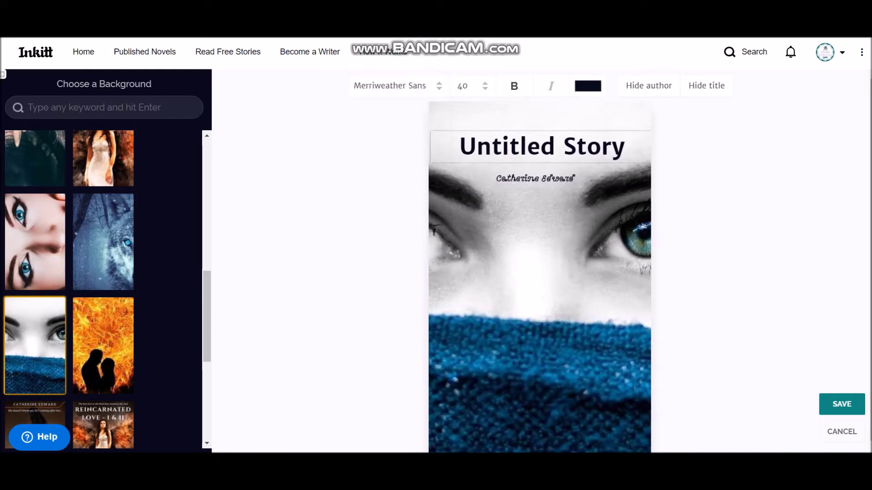
{"action": "left_click", "coordinate": [390, 86]}
{"action": "scroll", "coordinate": [390, 225], "scroll_direction": "down", "scroll_amount": 3}
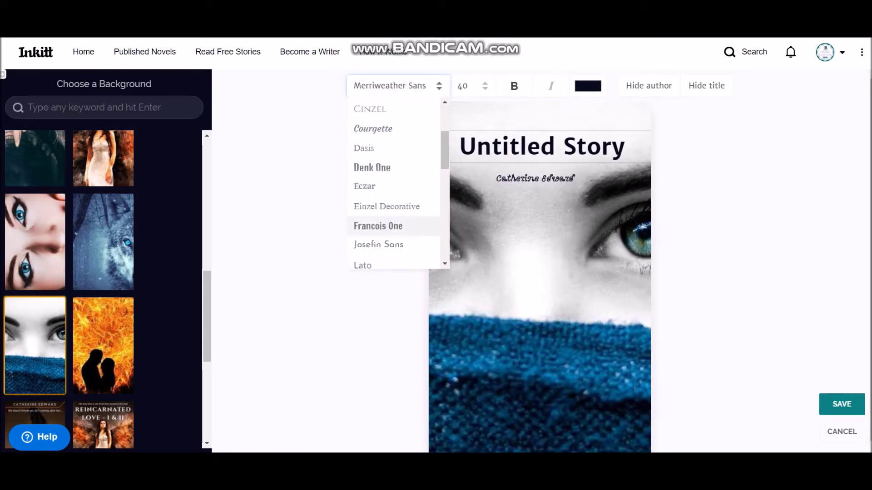
{"action": "left_click", "coordinate": [386, 206]}
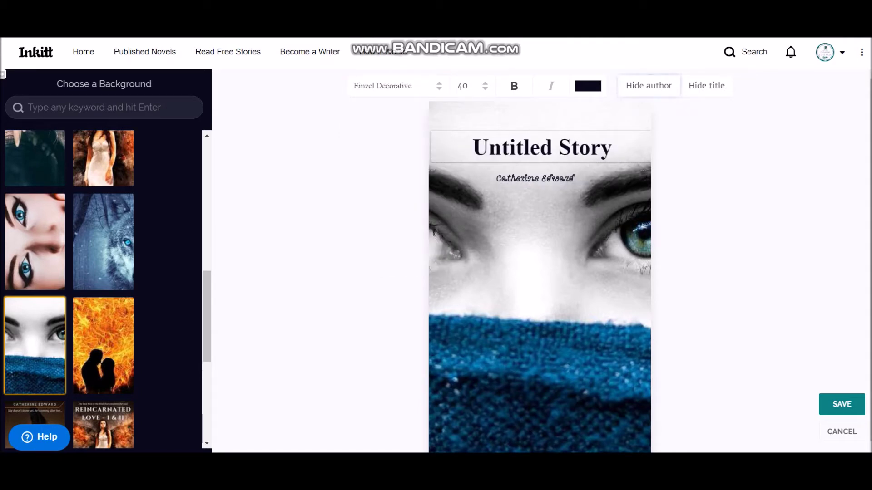
Hide both the author name and the title on the story cover
{"action": "scroll", "coordinate": [103, 204], "scroll_direction": "up", "scroll_amount": 10}
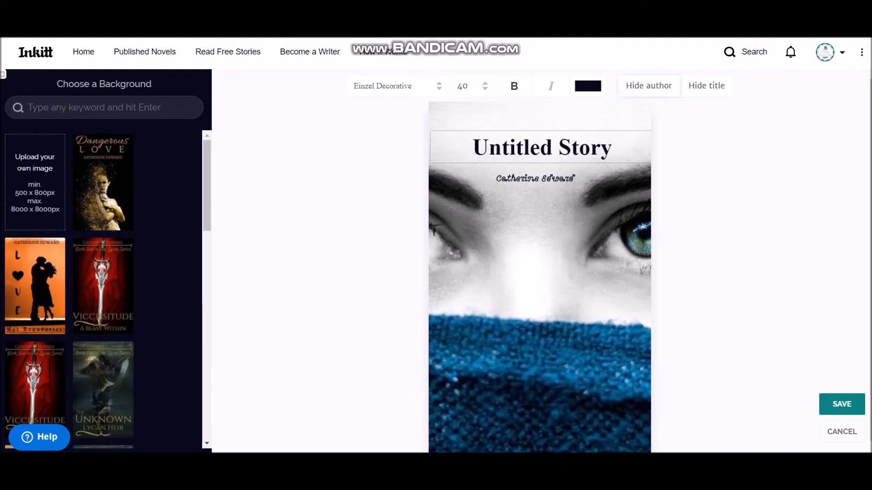
{"action": "left_click", "coordinate": [648, 86]}
{"action": "left_click", "coordinate": [708, 85]}
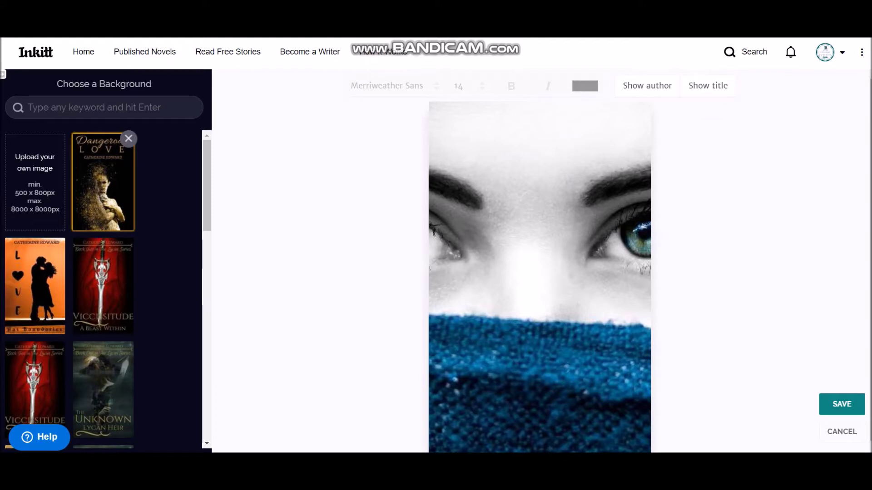
Set the uploaded Dangerous Love image as the cover background and save the cover
{"action": "left_click", "coordinate": [104, 182]}
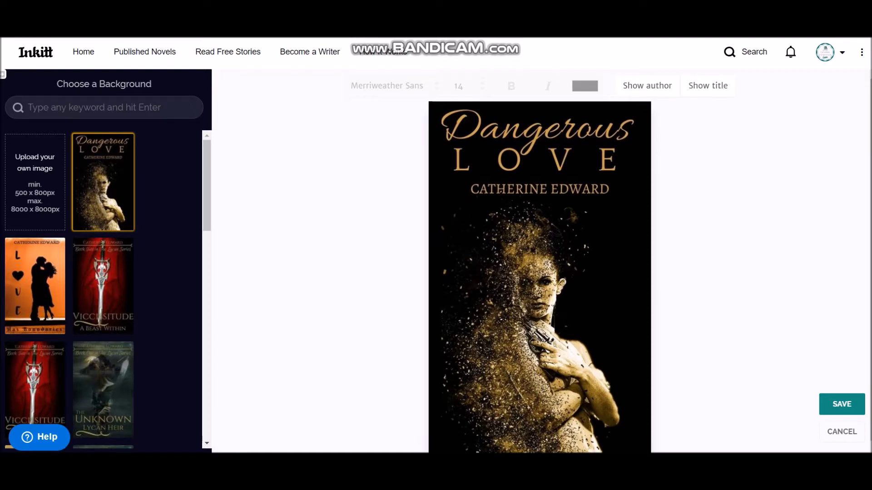
{"action": "scroll", "coordinate": [539, 264], "scroll_direction": "down", "scroll_amount": 1}
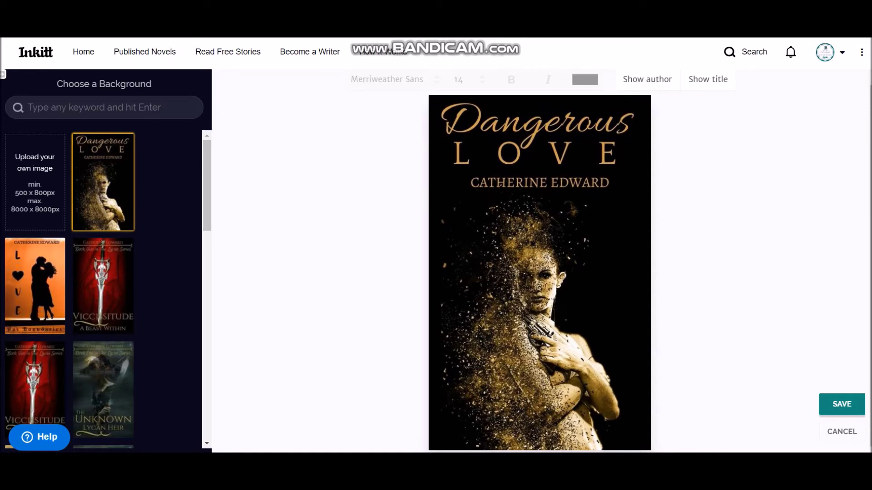
{"action": "left_click", "coordinate": [842, 405]}
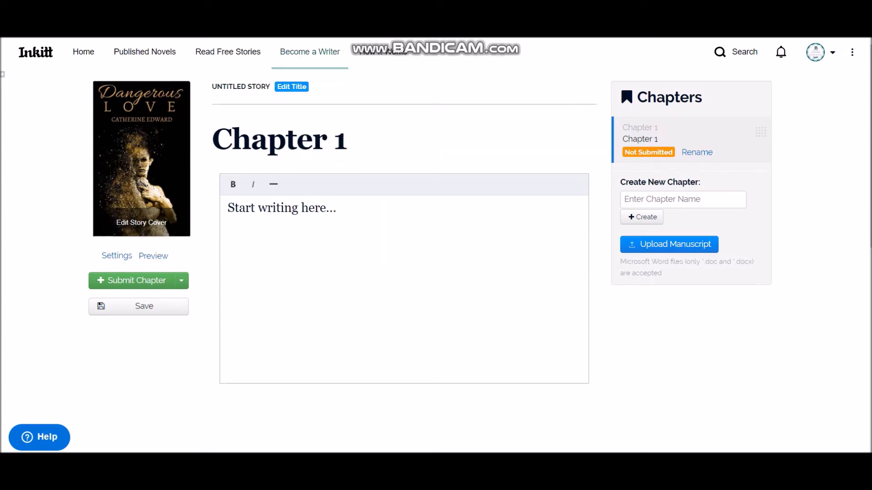
Change the story title to Dangerous Love and save it
{"action": "left_click", "coordinate": [291, 86]}
{"action": "left_click", "coordinate": [387, 248]}
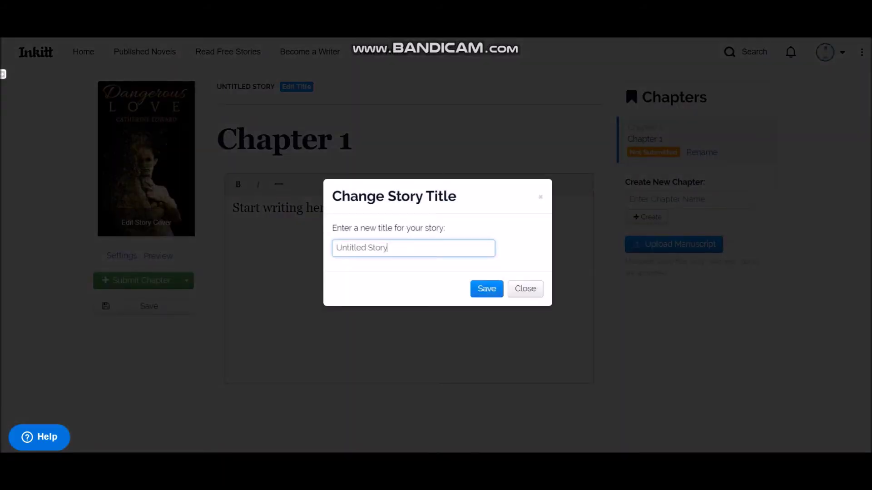
{"action": "key", "text": "ctrl+a"}
{"action": "type", "text": "Dangerous Love"}
{"action": "key", "text": "Return"}
{"action": "key", "text": "Return"}
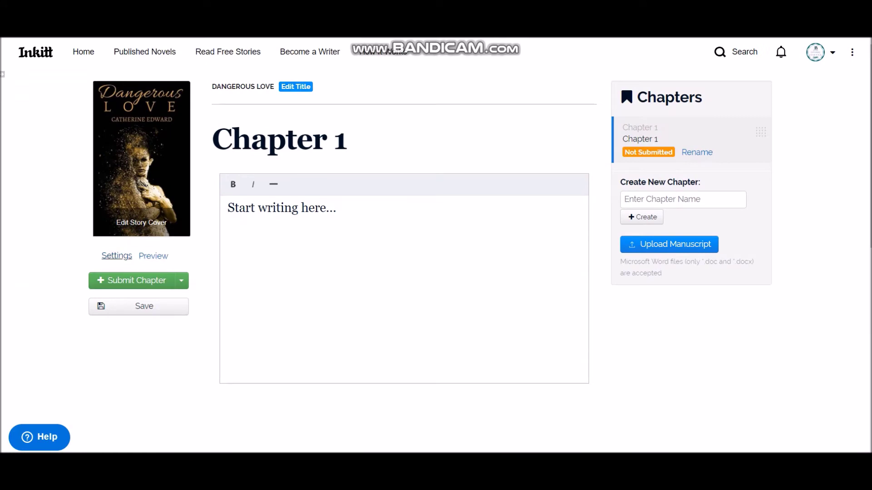
Open the story's work settings and set the work status to Work in progress
{"action": "left_click", "coordinate": [117, 256]}
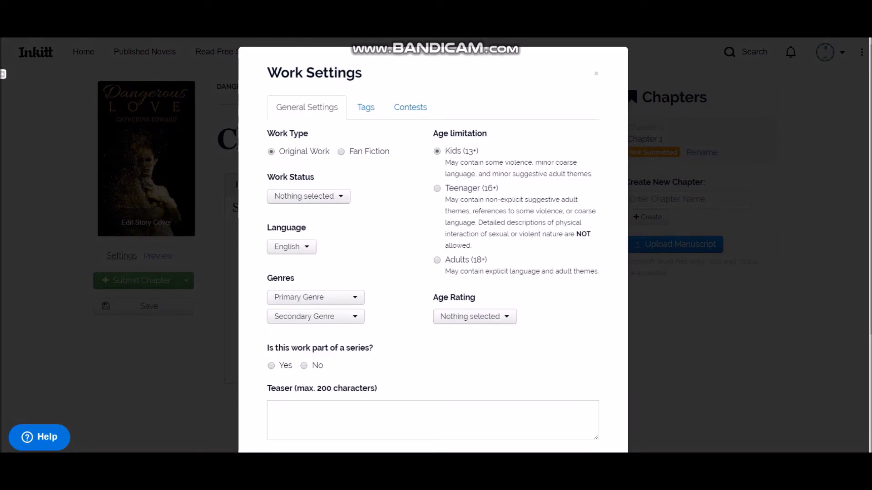
{"action": "left_click", "coordinate": [308, 196]}
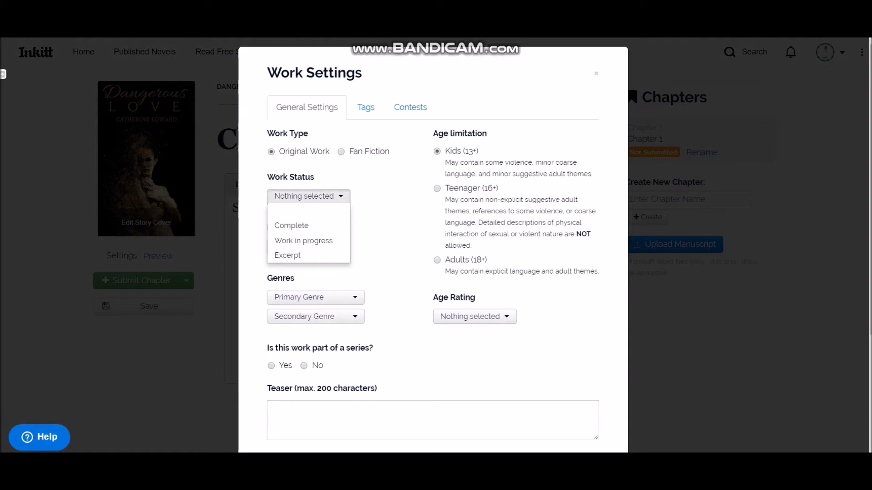
{"action": "key", "text": "Down"}
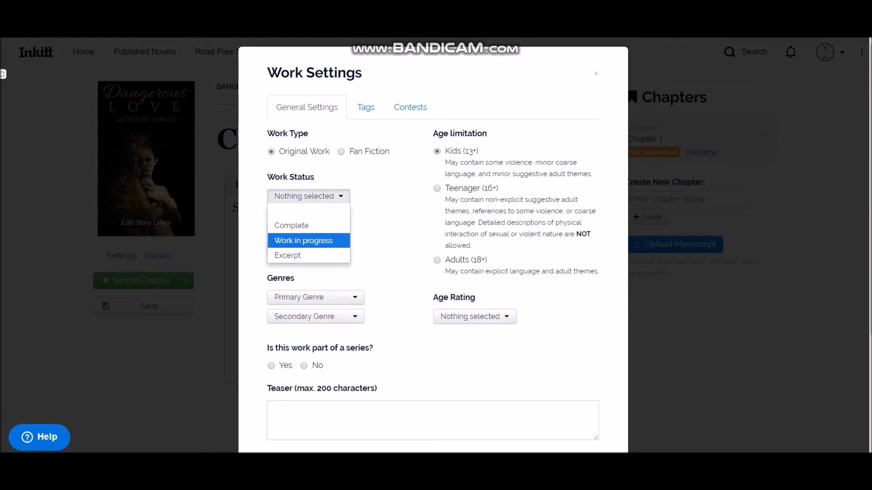
{"action": "left_click", "coordinate": [303, 241]}
Set the story's primary genre to Romance
{"action": "scroll", "coordinate": [432, 245], "scroll_direction": "down", "scroll_amount": 3}
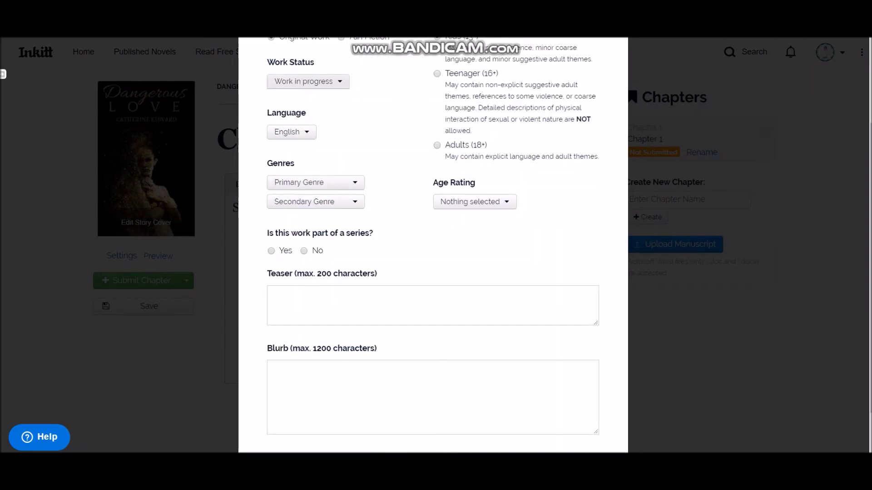
{"action": "left_click", "coordinate": [315, 182]}
{"action": "key", "text": "Down"}
{"action": "key", "text": "Down"}
{"action": "key", "text": "Down"}
{"action": "key", "text": "Down"}
{"action": "key", "text": "Down"}
{"action": "key", "text": "Down"}
{"action": "key", "text": "Down"}
{"action": "key", "text": "Down"}
{"action": "key", "text": "Down"}
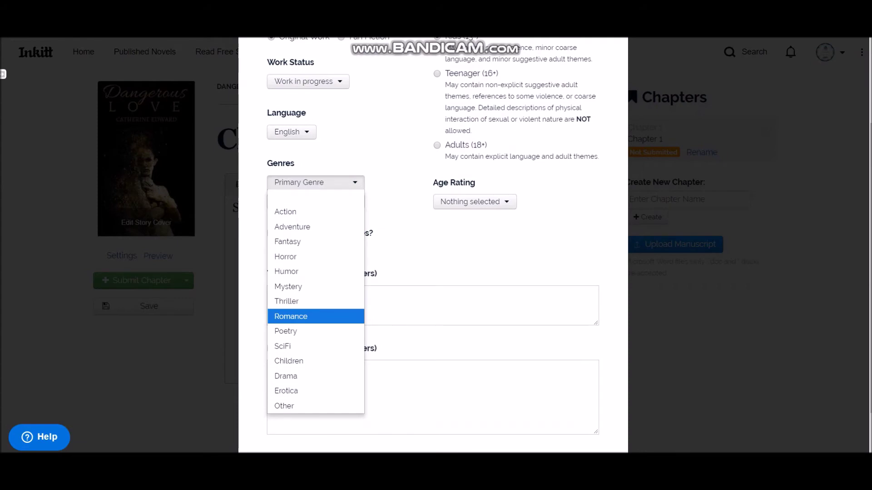
{"action": "key", "text": "Return"}
Set the story's secondary genre to Drama
{"action": "key", "text": "Tab"}
{"action": "key", "text": "Return"}
{"action": "key", "text": "h"}
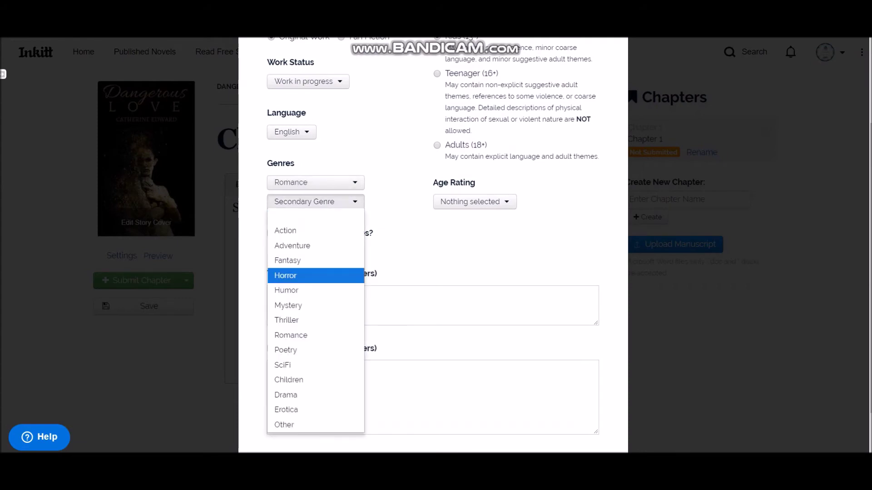
{"action": "key", "text": "Down"}
{"action": "key", "text": "Down"}
{"action": "key", "text": "Down"}
{"action": "key", "text": "Down"}
{"action": "key", "text": "Down"}
{"action": "key", "text": "Down"}
{"action": "key", "text": "Down"}
{"action": "key", "text": "Down"}
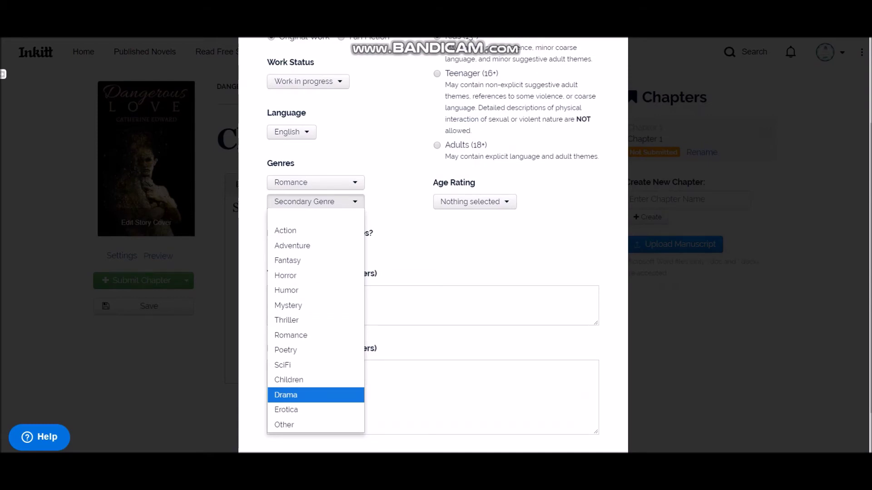
{"action": "key", "text": "Down"}
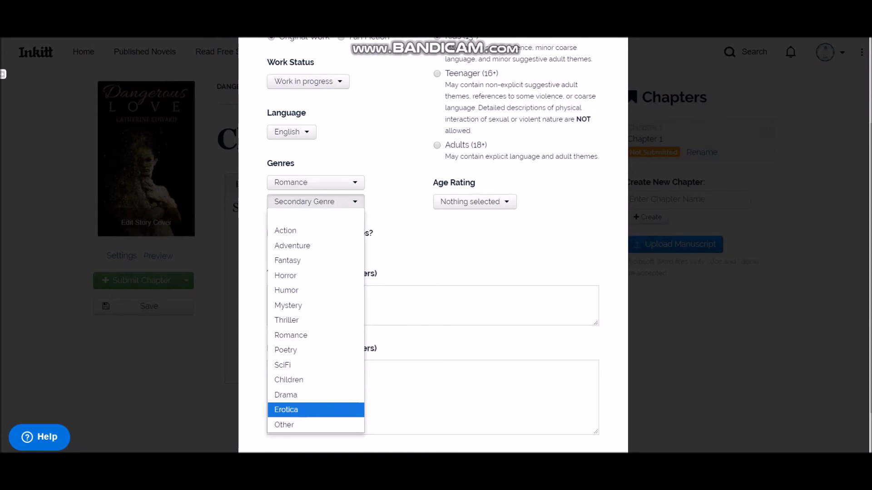
{"action": "key", "text": "Up"}
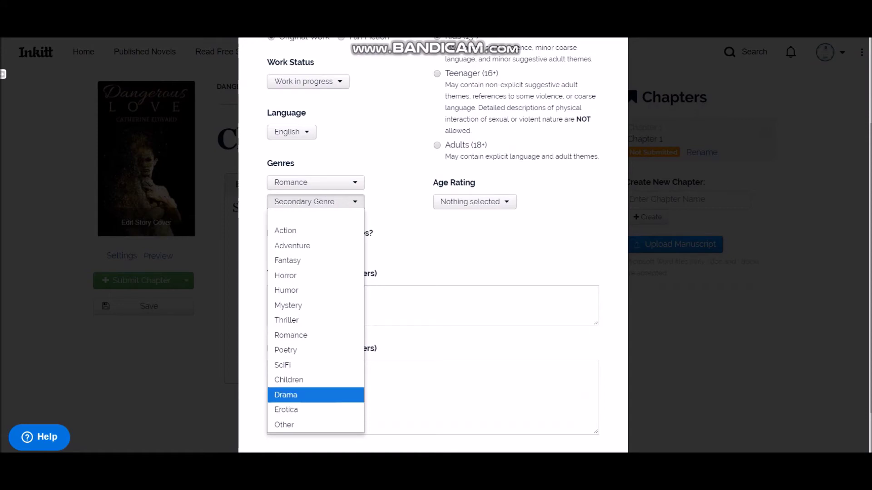
{"action": "key", "text": "Return"}
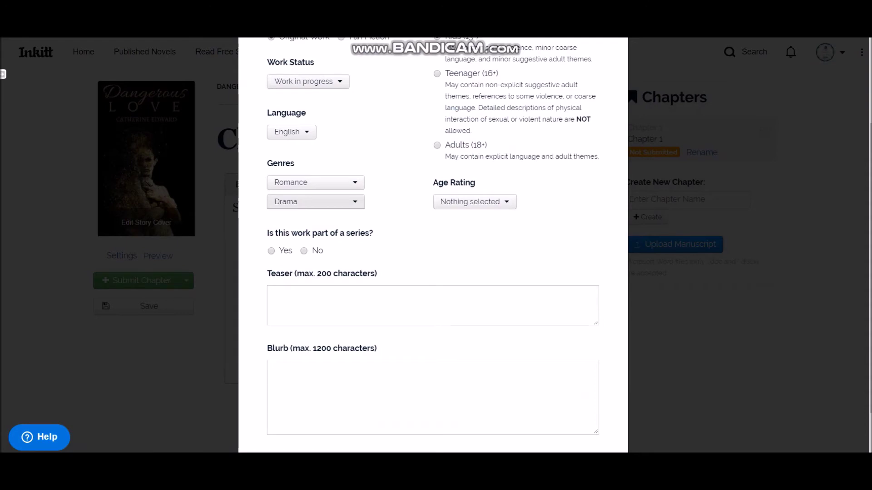
Mark the work as not part of a series and show the empty teaser and blurb fields
{"action": "left_click", "coordinate": [304, 251]}
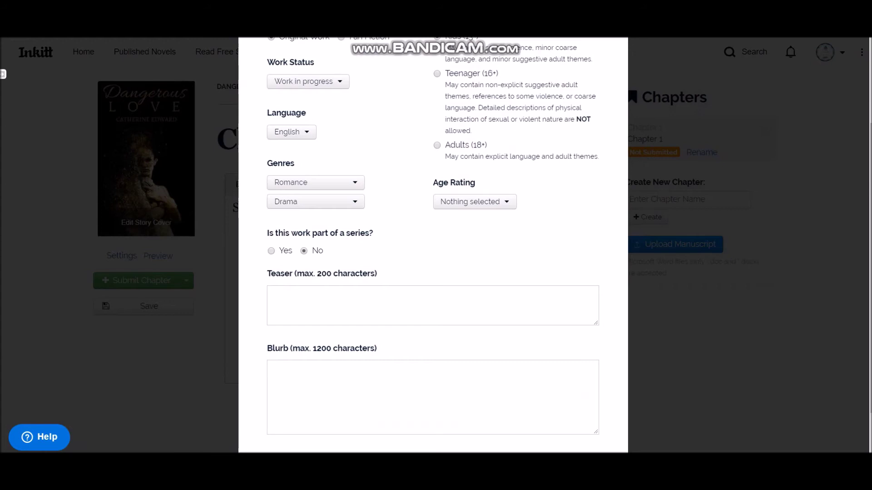
{"action": "scroll", "coordinate": [433, 245], "scroll_direction": "down", "scroll_amount": 1}
{"action": "left_click", "coordinate": [272, 246]}
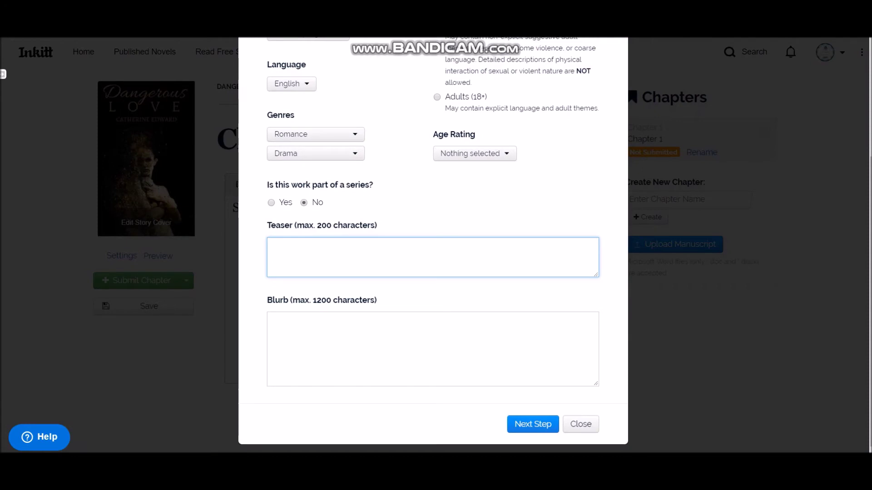
{"action": "left_click", "coordinate": [271, 321]}
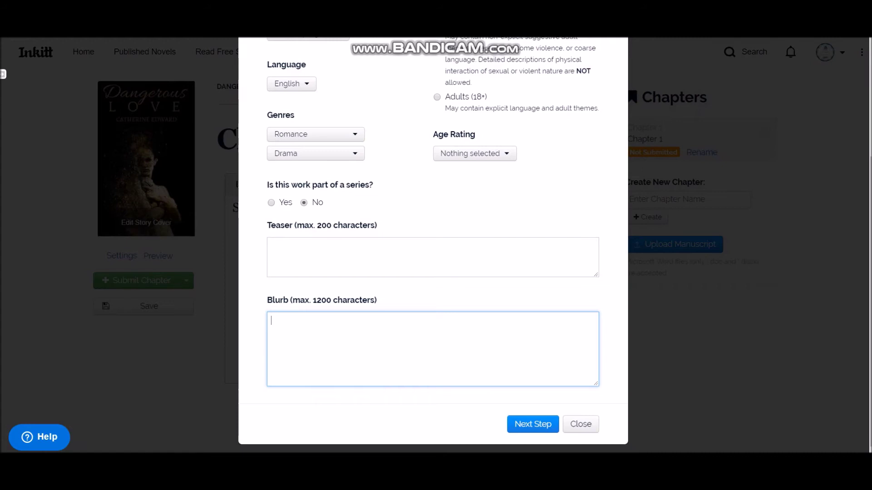
Compare the Teenager (16+) and Adults (18+) age limitations and set the story to Adults (18+)
{"action": "scroll", "coordinate": [433, 245], "scroll_direction": "up", "scroll_amount": 4}
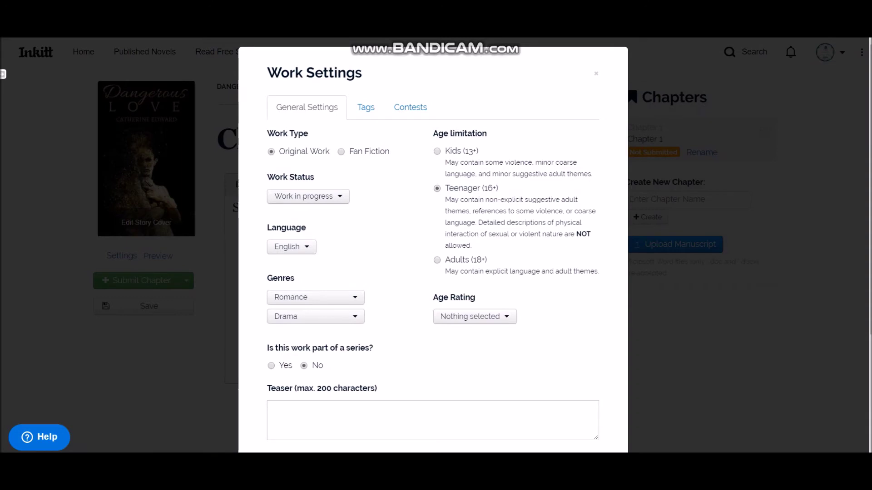
{"action": "left_click", "coordinate": [463, 260]}
{"action": "scroll", "coordinate": [434, 246], "scroll_direction": "down", "scroll_amount": 1}
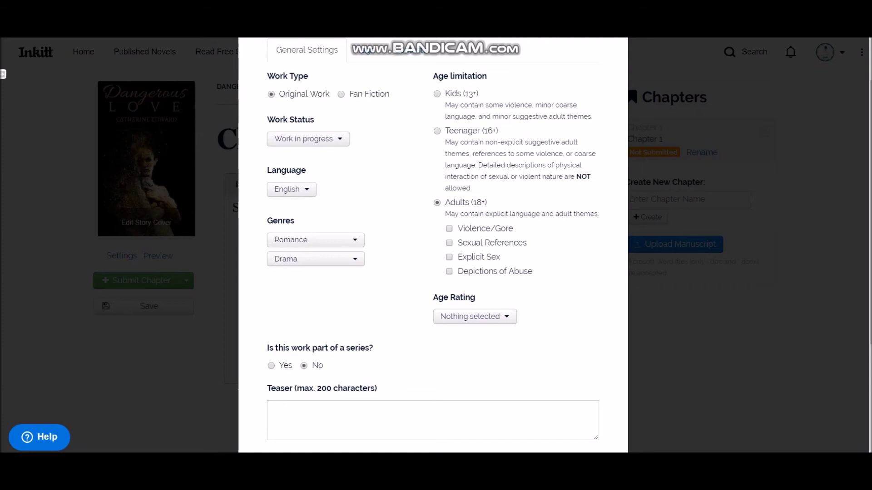
{"action": "left_click", "coordinate": [437, 131]}
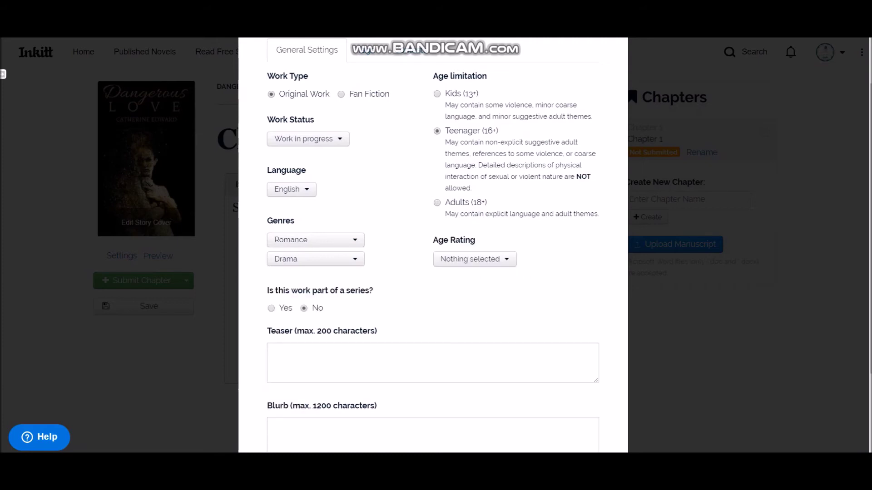
{"action": "left_click", "coordinate": [437, 202]}
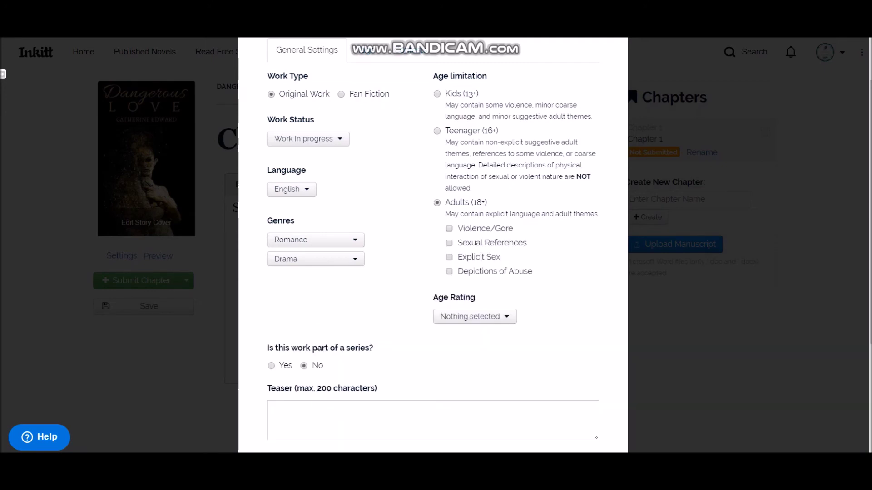
Look through the available age rating options without choosing one
{"action": "left_click", "coordinate": [499, 318]}
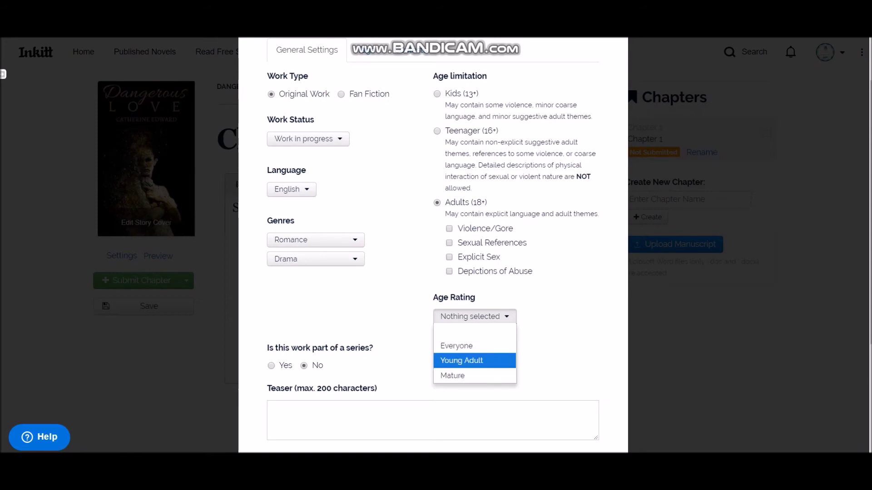
{"action": "scroll", "coordinate": [475, 360], "scroll_direction": "down", "scroll_amount": 1}
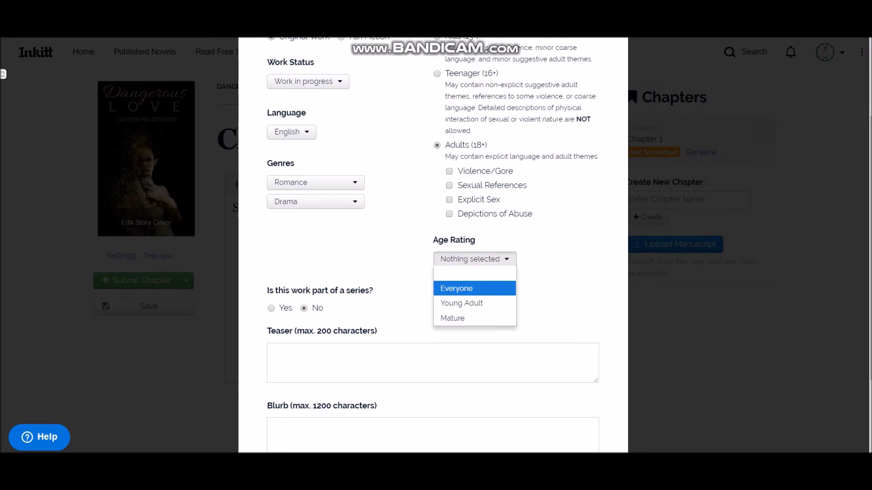
{"action": "key", "text": "Escape"}
View the story's tag and contest settings, and close the work settings
{"action": "scroll", "coordinate": [433, 245], "scroll_direction": "down", "scroll_amount": 3}
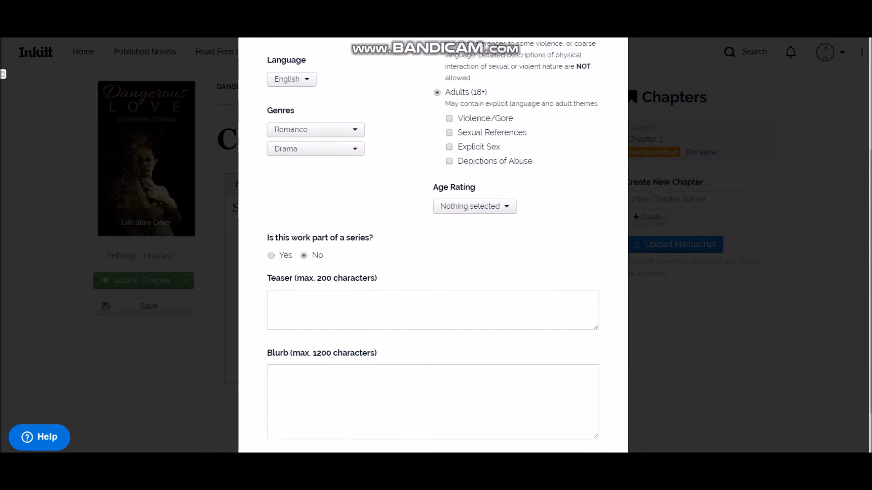
{"action": "left_click", "coordinate": [532, 423]}
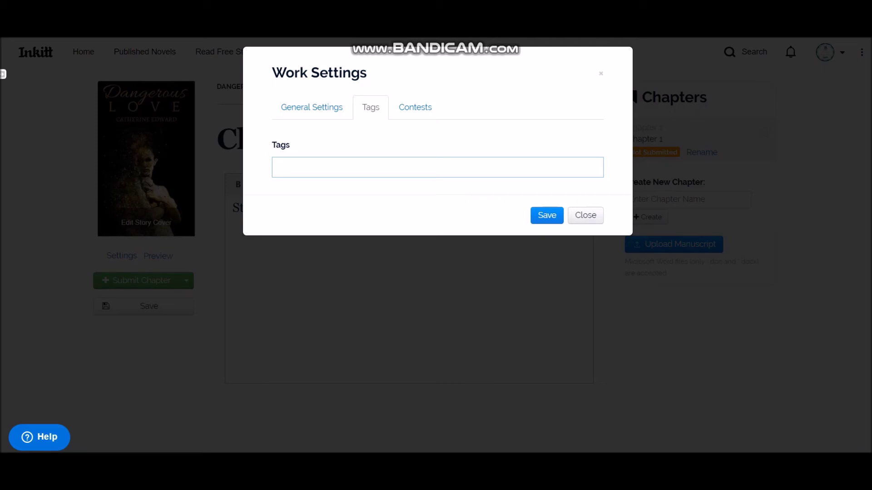
{"action": "left_click", "coordinate": [415, 108]}
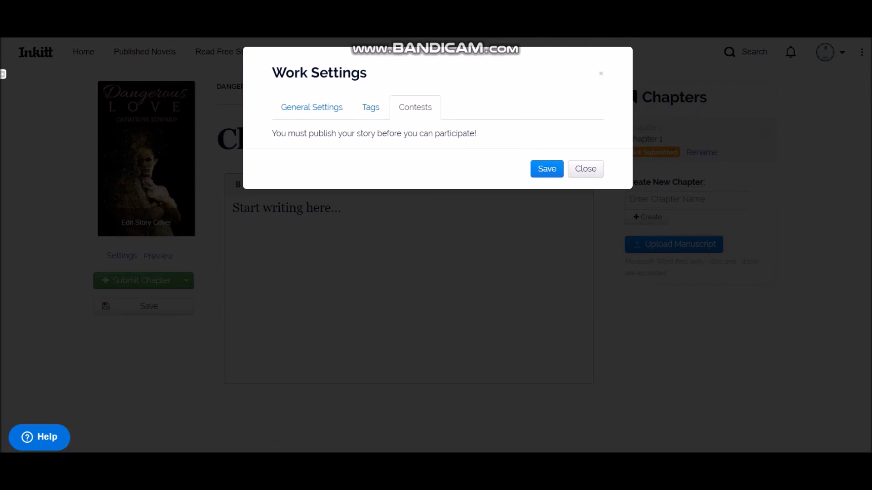
{"action": "left_click", "coordinate": [586, 168]}
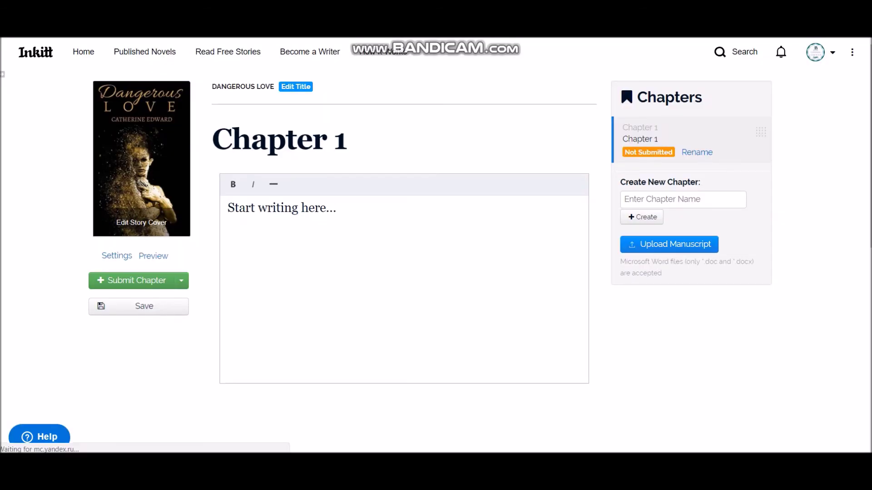
Return to the Woven Deceit story and open the contest settings of that work
{"action": "key", "text": "alt+Left"}
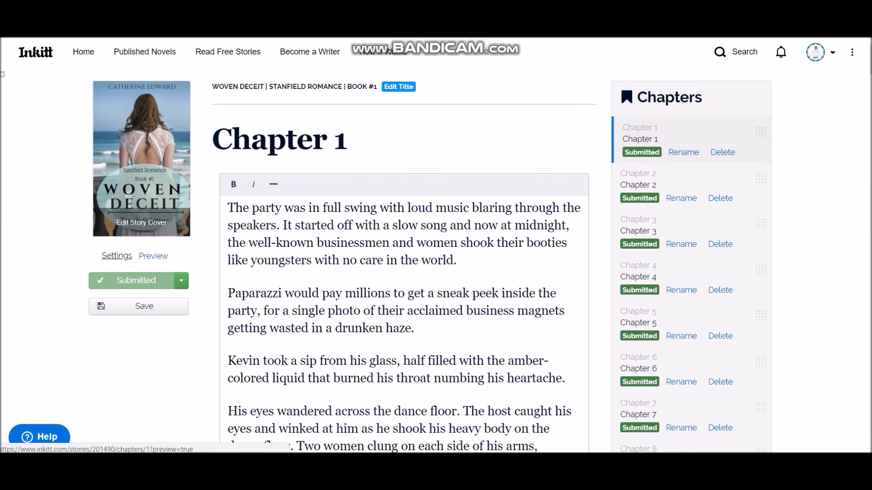
{"action": "left_click", "coordinate": [117, 256]}
{"action": "left_click", "coordinate": [414, 107]}
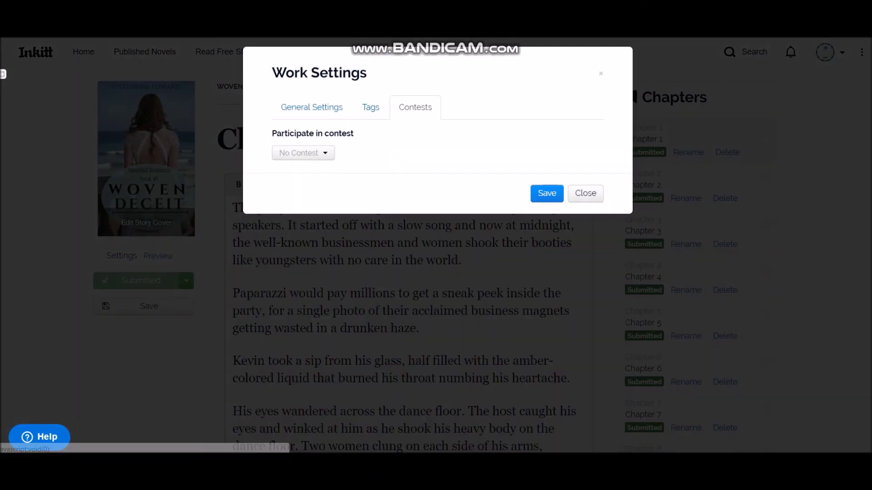
Enter the Woven Deceit story in the Novel Contest and save the work settings
{"action": "left_click", "coordinate": [303, 152]}
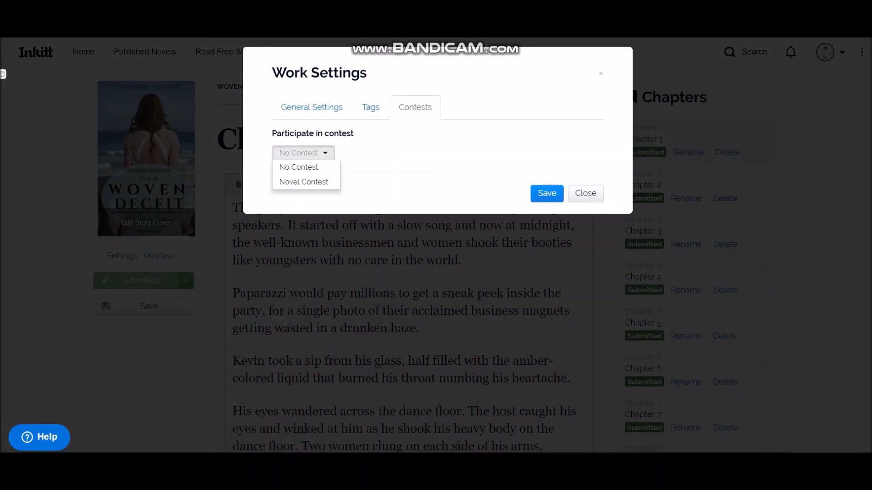
{"action": "left_click", "coordinate": [303, 182]}
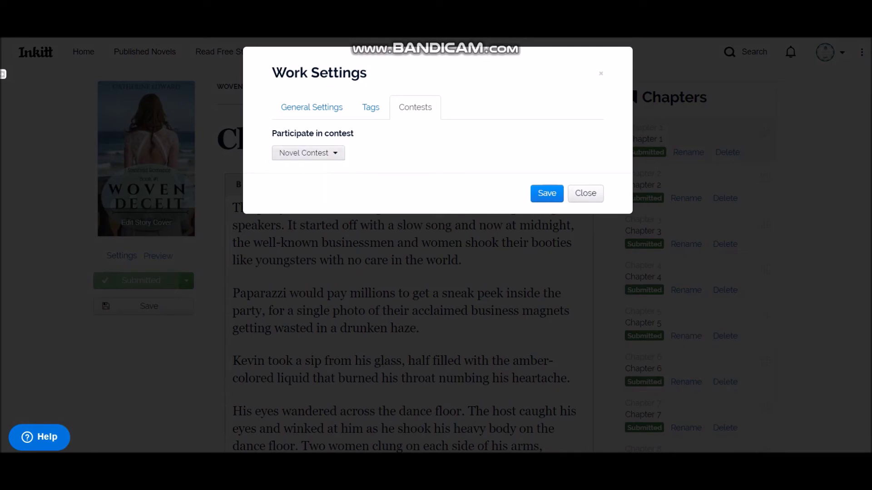
{"action": "left_click", "coordinate": [546, 193]}
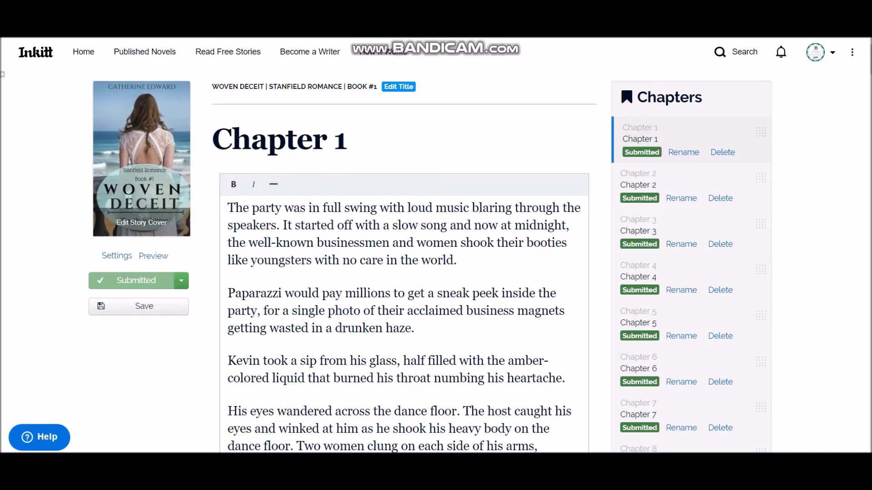
Go to the author account's Analytics page and examine the Chapter Reads chart by week
{"action": "left_click", "coordinate": [821, 52]}
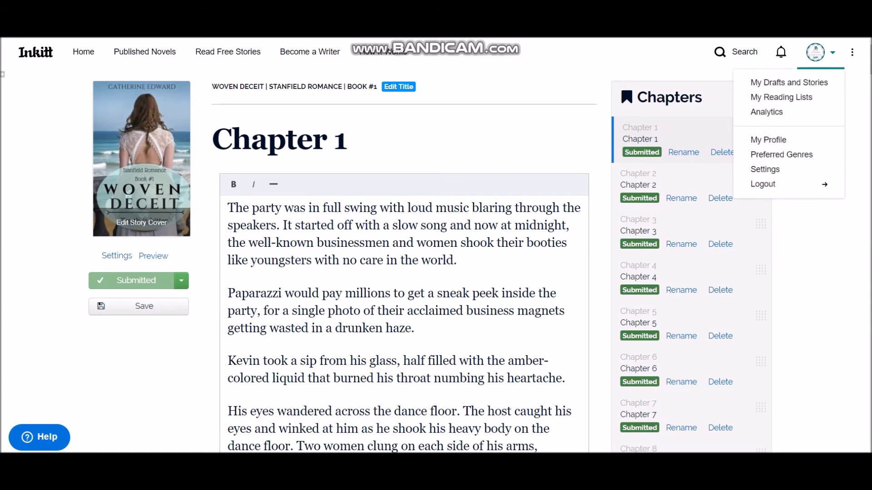
{"action": "left_click", "coordinate": [768, 139]}
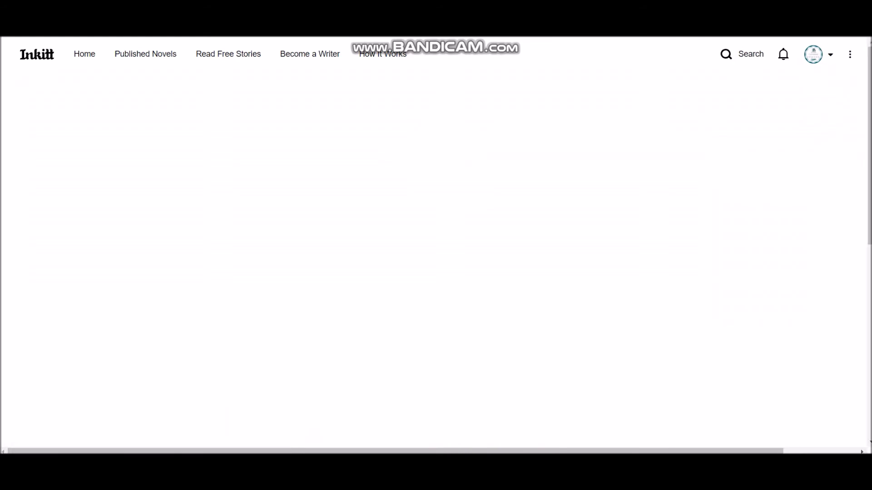
{"action": "scroll", "coordinate": [436, 245], "scroll_direction": "down", "scroll_amount": 2}
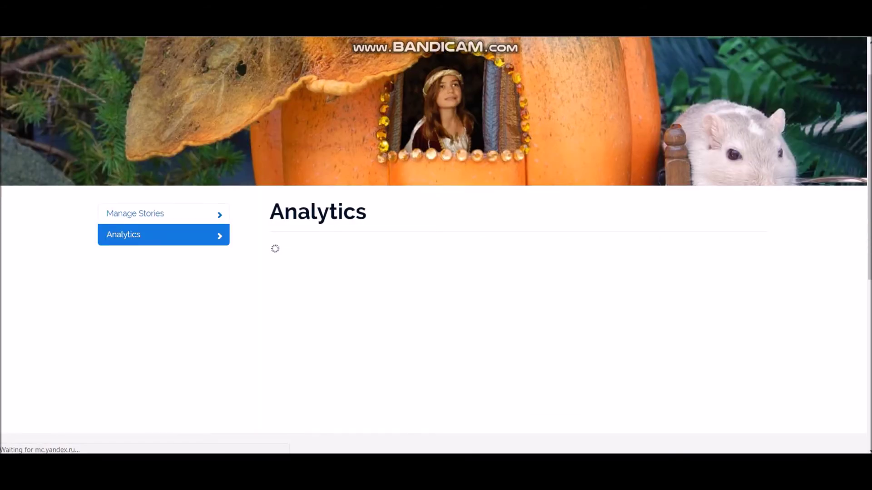
{"action": "scroll", "coordinate": [436, 245], "scroll_direction": "down", "scroll_amount": 1}
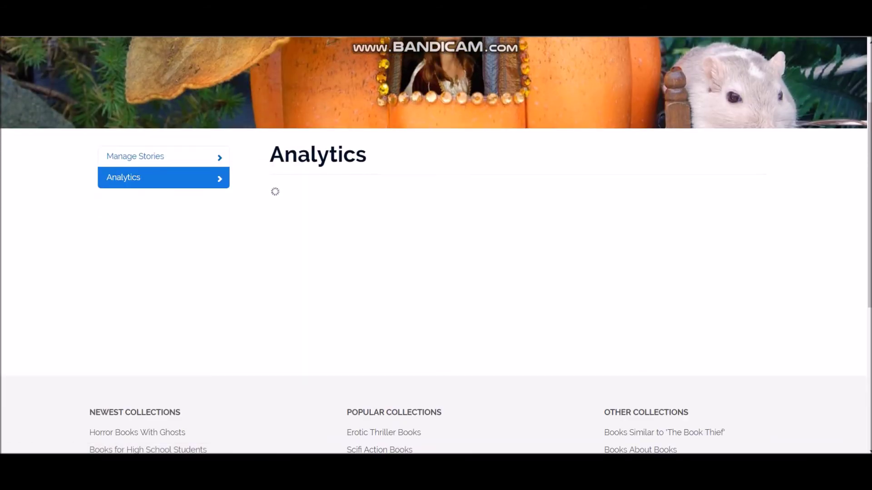
{"action": "scroll", "coordinate": [436, 245], "scroll_direction": "down", "scroll_amount": 2}
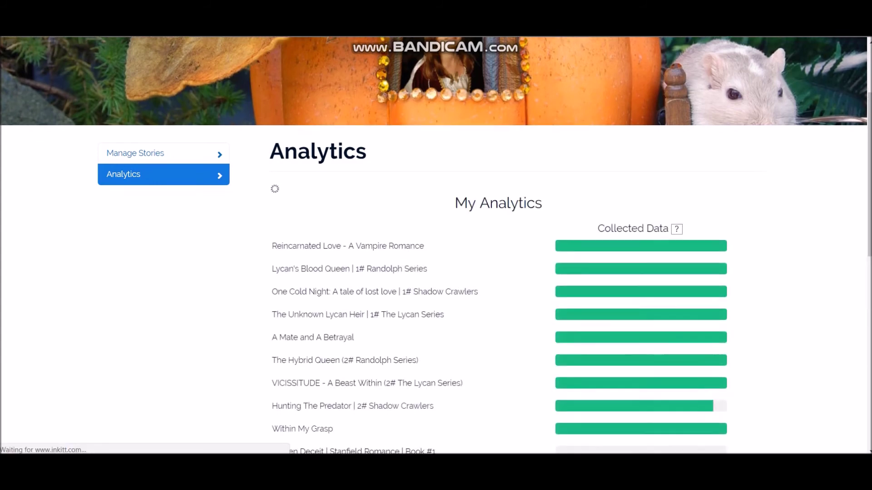
{"action": "scroll", "coordinate": [436, 245], "scroll_direction": "down", "scroll_amount": 2}
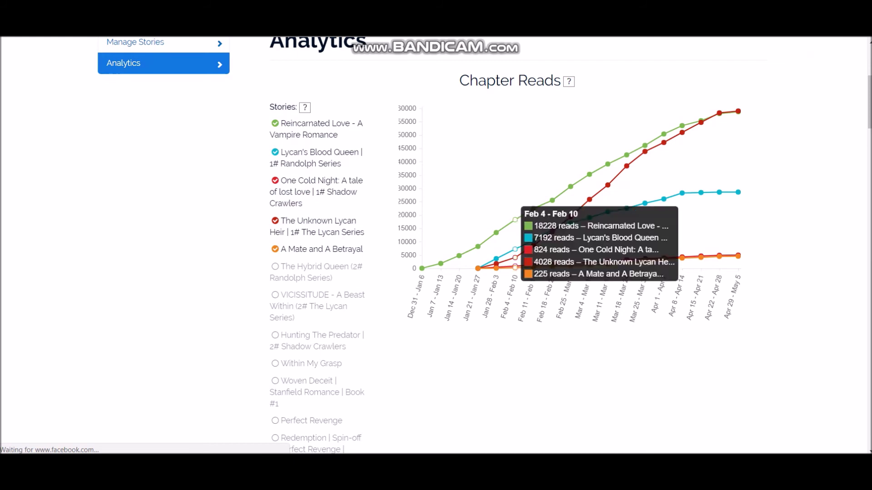
{"action": "mouse_move", "coordinate": [608, 213]}
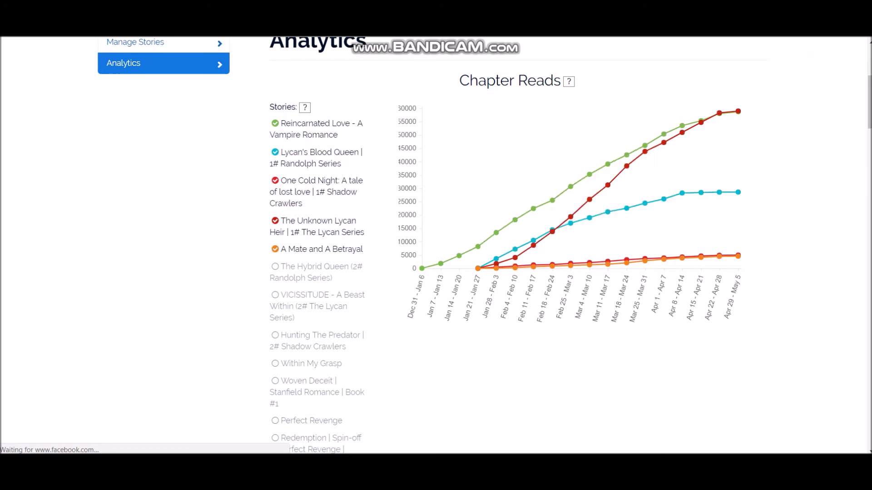
{"action": "mouse_move", "coordinate": [738, 187]}
Replace the first five stories in the Chapter Reads chart with The Hybrid Queen through Woven Deceit and check Apr 29 - May 5
{"action": "left_click", "coordinate": [275, 123]}
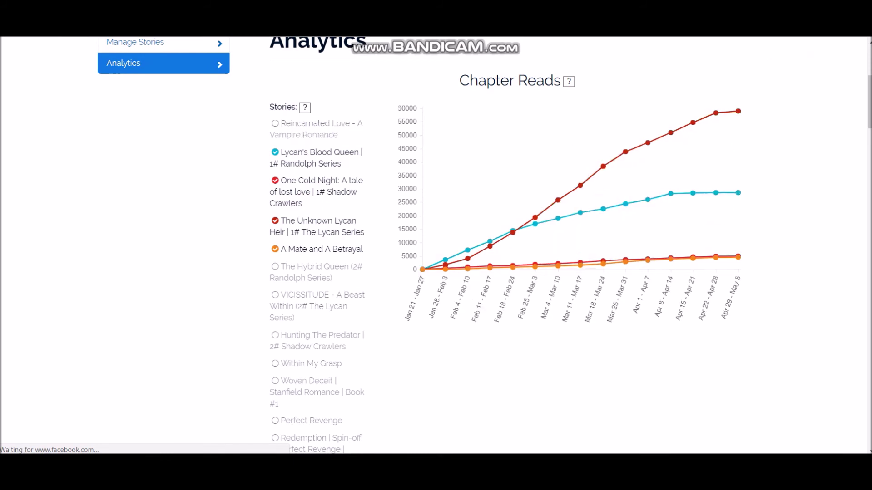
{"action": "left_click", "coordinate": [275, 152]}
{"action": "left_click", "coordinate": [275, 180]}
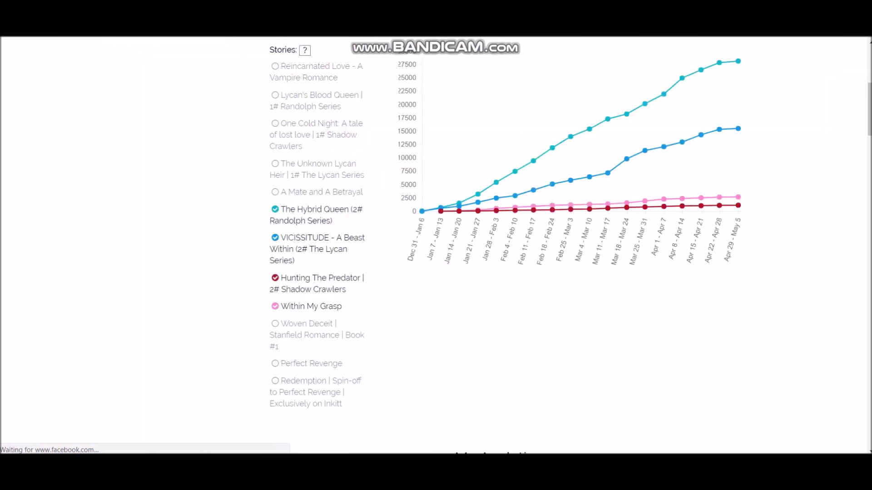
{"action": "left_click", "coordinate": [275, 324]}
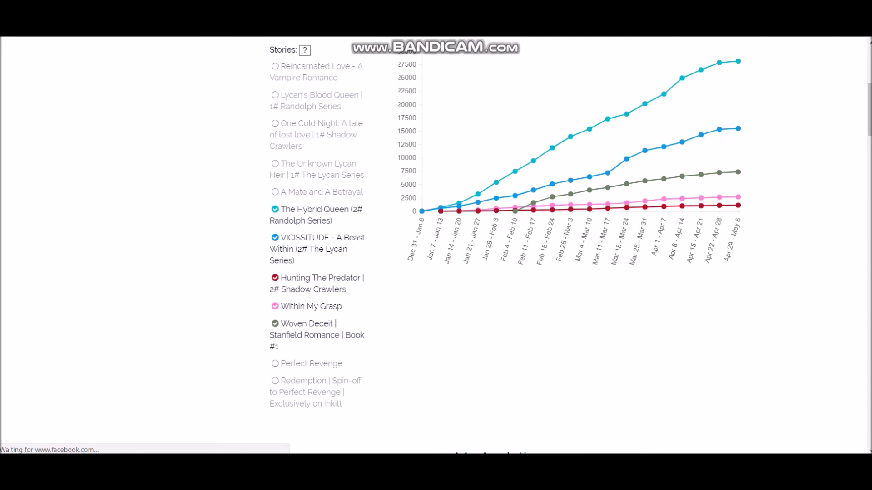
{"action": "mouse_move", "coordinate": [738, 128]}
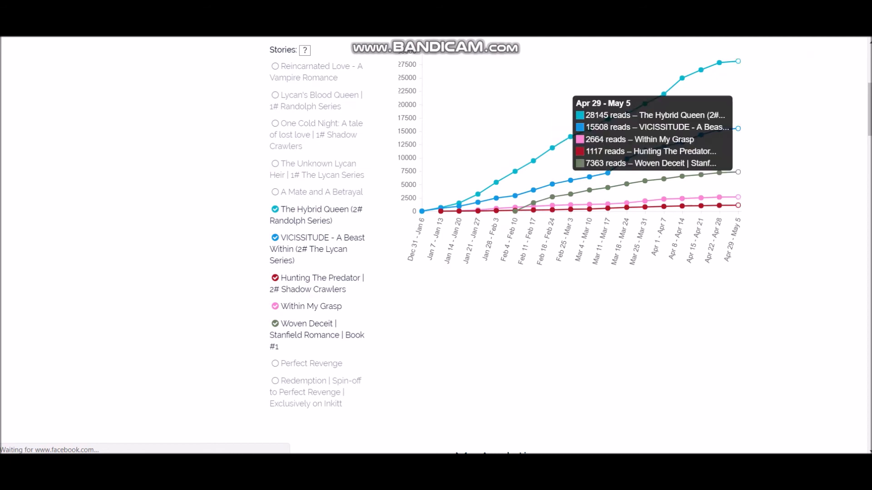
Review the Collected Data bars for each story in the My Analytics section
{"action": "scroll", "coordinate": [500, 246], "scroll_direction": "down", "scroll_amount": 8}
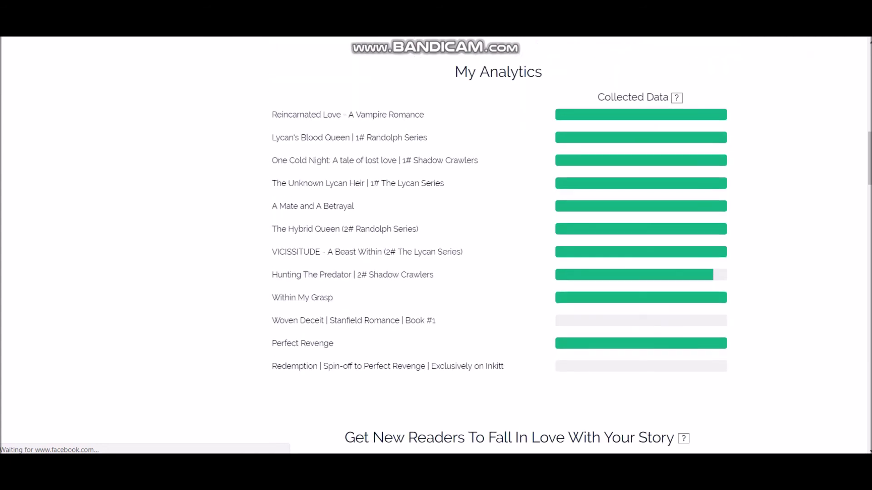
{"action": "scroll", "coordinate": [499, 245], "scroll_direction": "up", "scroll_amount": 1}
{"action": "scroll", "coordinate": [500, 245], "scroll_direction": "down", "scroll_amount": 1}
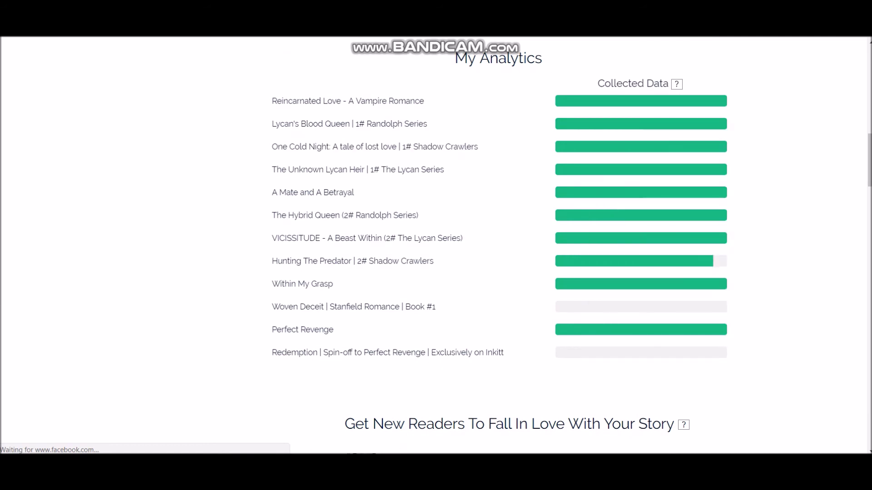
{"action": "scroll", "coordinate": [436, 245], "scroll_direction": "down", "scroll_amount": 3}
{"action": "scroll", "coordinate": [436, 245], "scroll_direction": "up", "scroll_amount": 15}
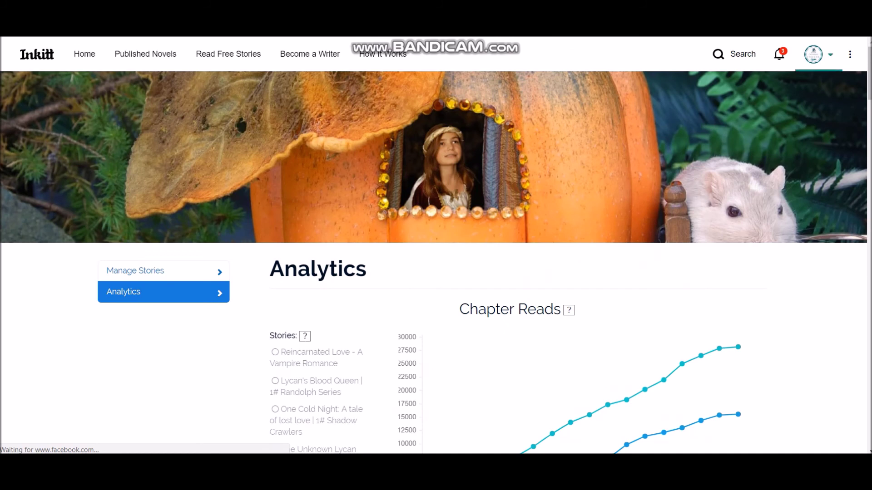
Return to the author profile and look through the reviews written there
{"action": "left_click", "coordinate": [814, 55]}
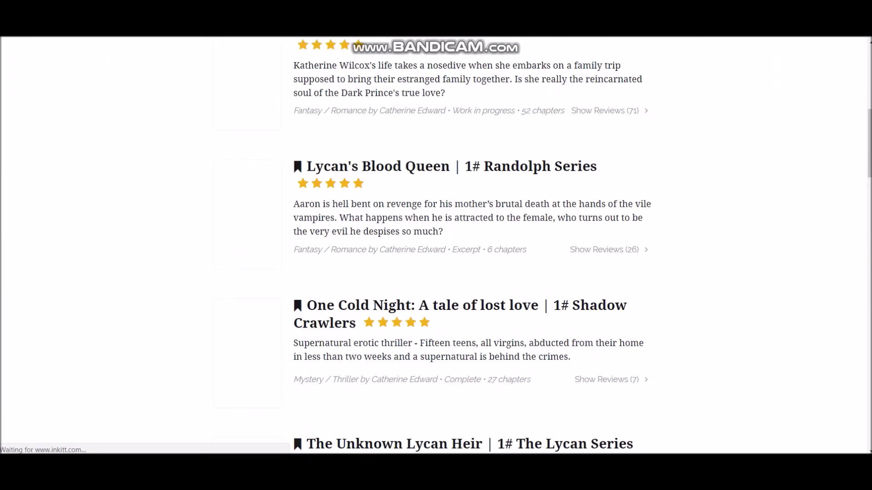
{"action": "scroll", "coordinate": [436, 245], "scroll_direction": "up", "scroll_amount": 7}
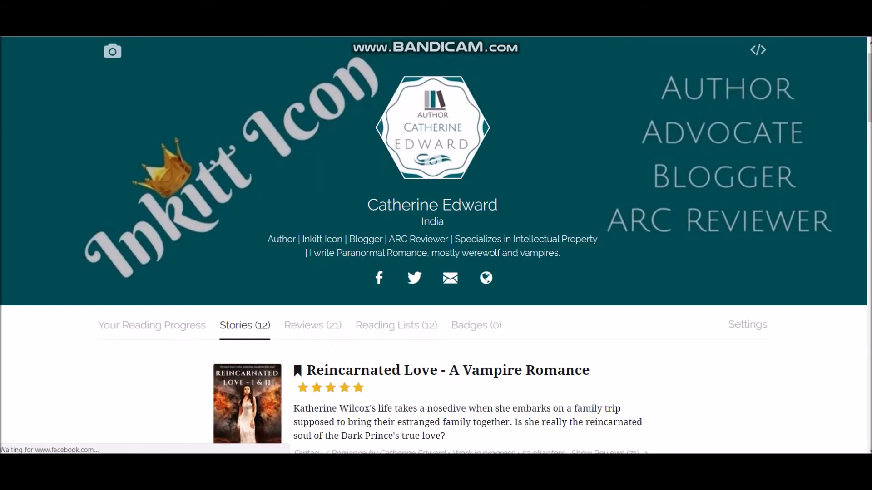
{"action": "left_click", "coordinate": [313, 325]}
{"action": "scroll", "coordinate": [313, 325], "scroll_direction": "down", "scroll_amount": 4}
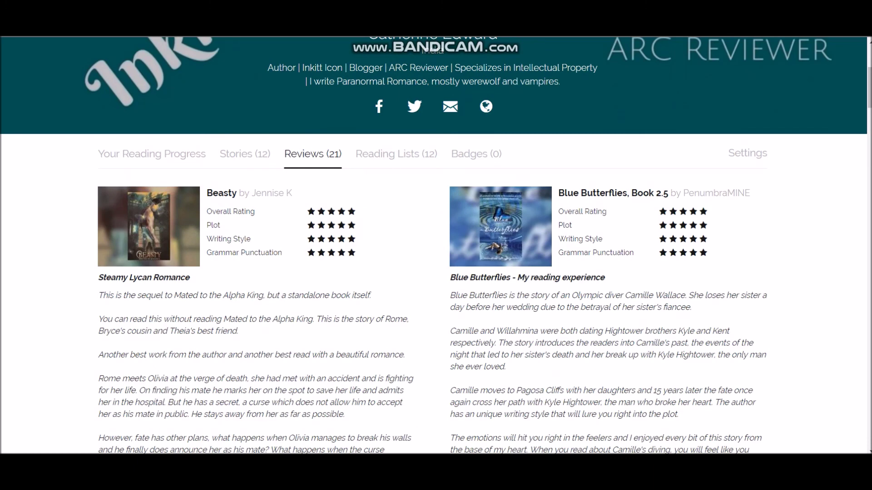
{"action": "scroll", "coordinate": [396, 268], "scroll_direction": "up", "scroll_amount": 3}
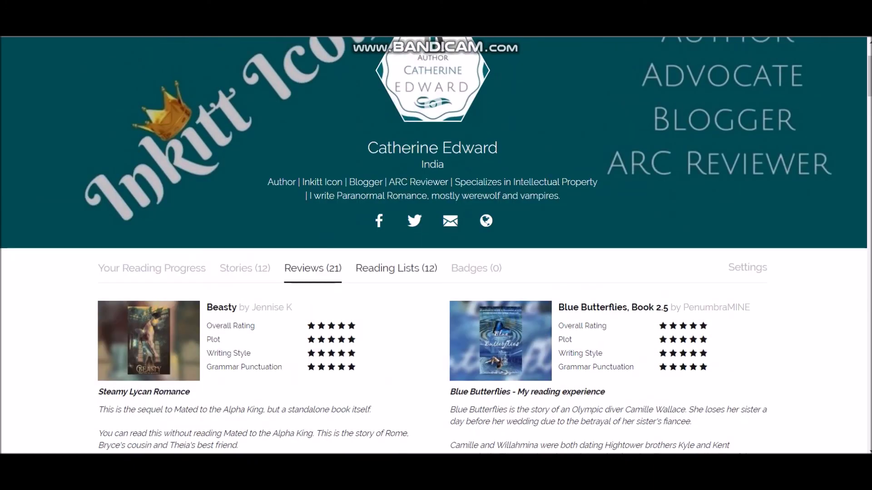
View the profile's private and public reading lists
{"action": "left_click", "coordinate": [396, 268]}
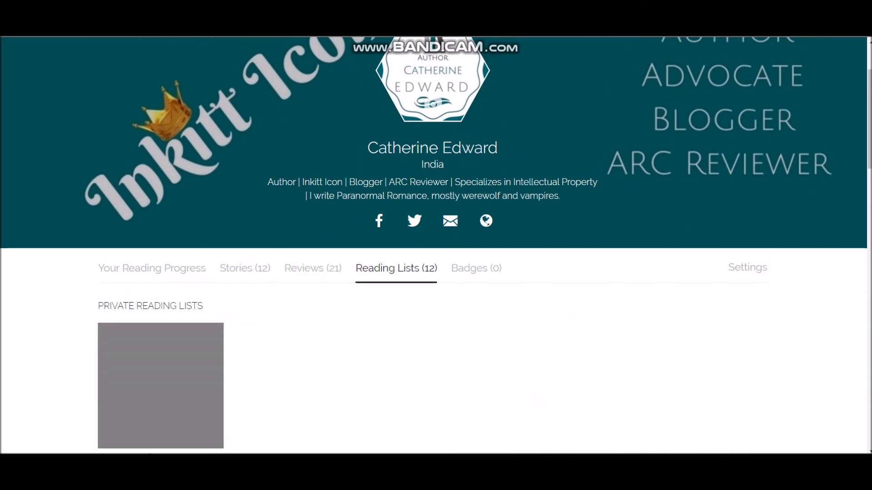
{"action": "scroll", "coordinate": [396, 268], "scroll_direction": "down", "scroll_amount": 2}
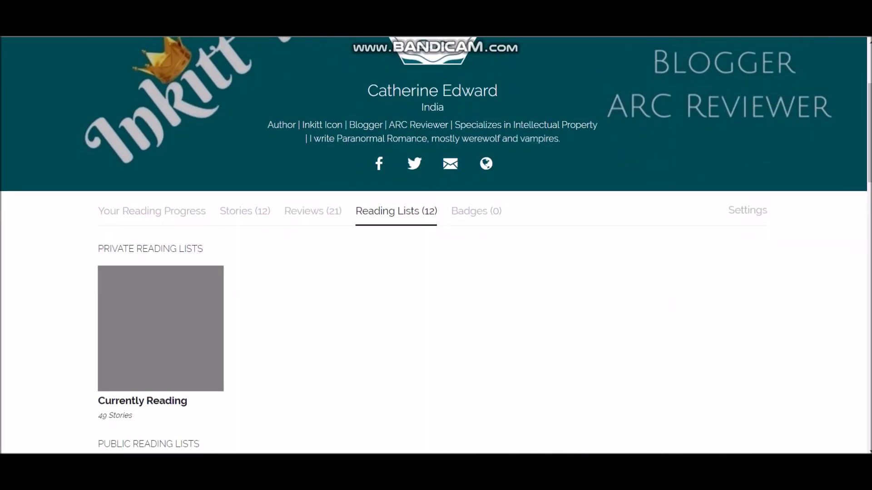
{"action": "scroll", "coordinate": [436, 246], "scroll_direction": "down", "scroll_amount": 2}
{"action": "scroll", "coordinate": [436, 245], "scroll_direction": "up", "scroll_amount": 3}
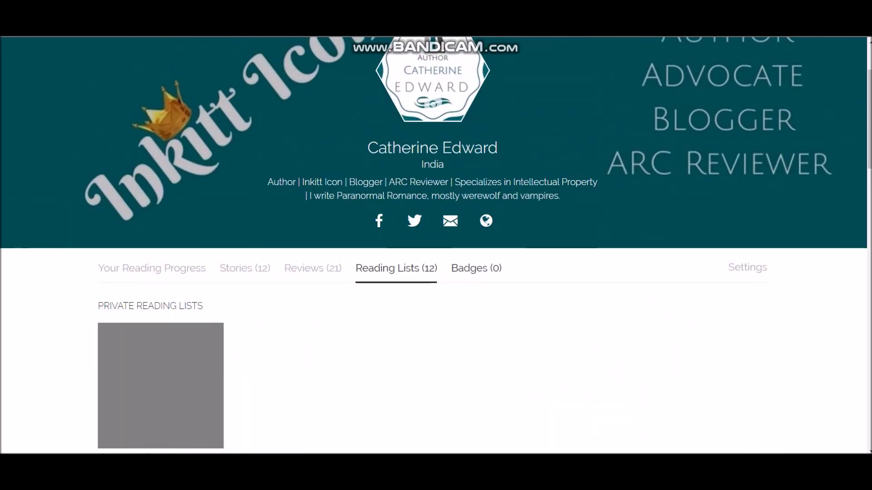
View the badges section of the author profile
{"action": "left_click", "coordinate": [475, 268]}
{"action": "scroll", "coordinate": [476, 267], "scroll_direction": "down", "scroll_amount": 2}
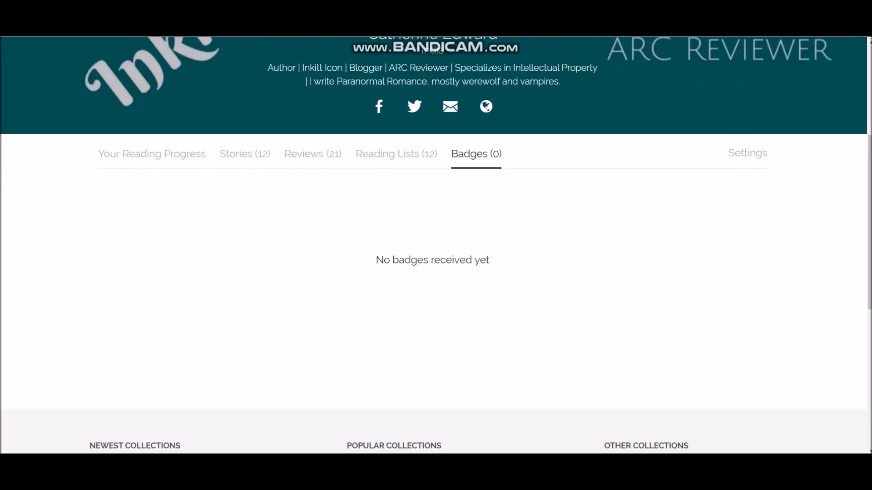
{"action": "scroll", "coordinate": [435, 245], "scroll_direction": "down", "scroll_amount": 2}
{"action": "scroll", "coordinate": [436, 245], "scroll_direction": "up", "scroll_amount": 5}
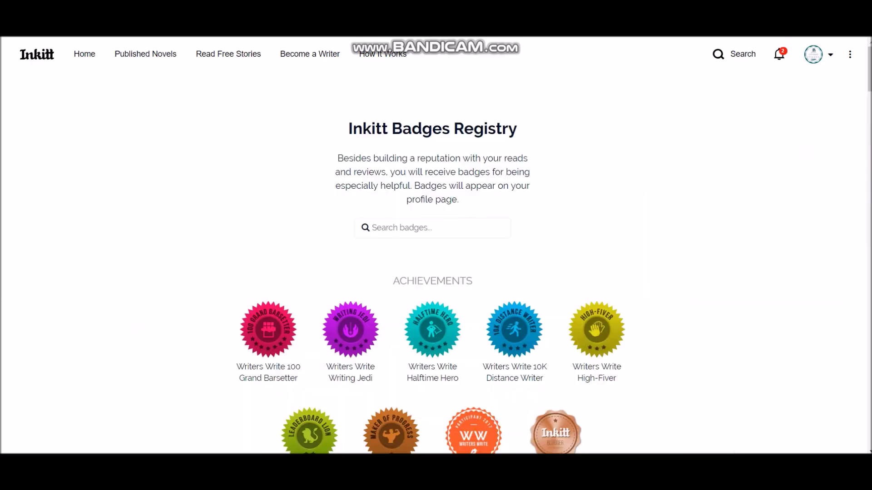
Browse the achievement and contest badges in the Inkitt Badges Registry, and view the badges on another member's profile
{"action": "scroll", "coordinate": [436, 245], "scroll_direction": "down", "scroll_amount": 2}
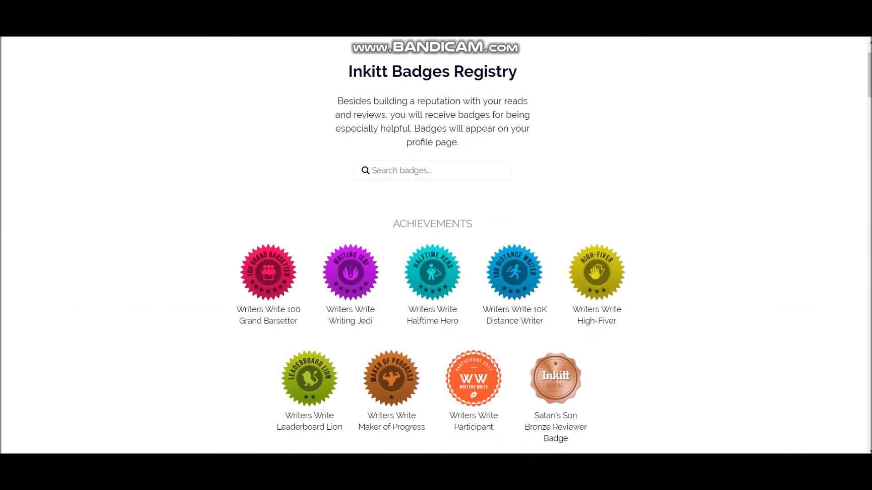
{"action": "scroll", "coordinate": [436, 245], "scroll_direction": "down", "scroll_amount": 1}
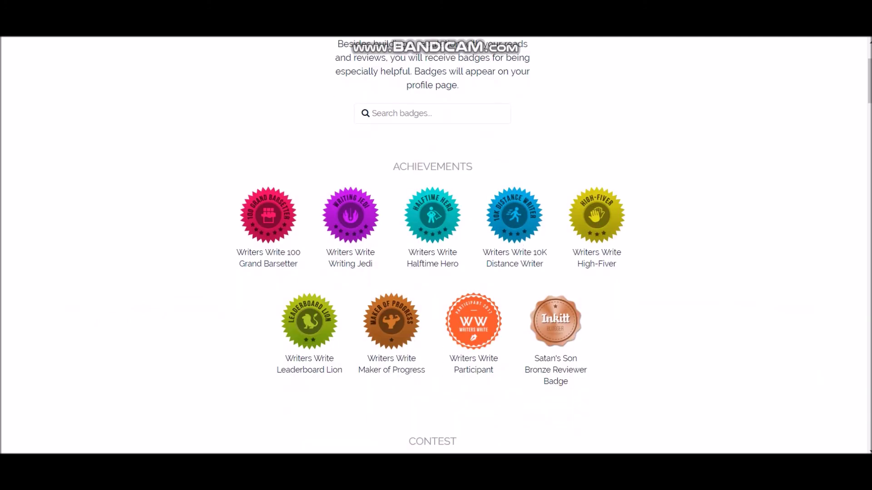
{"action": "scroll", "coordinate": [436, 246], "scroll_direction": "down", "scroll_amount": 2}
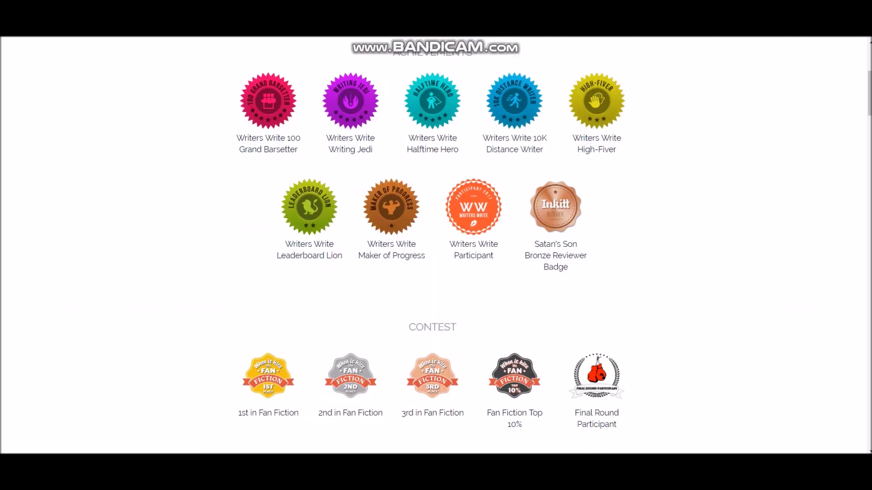
{"action": "scroll", "coordinate": [436, 246], "scroll_direction": "up", "scroll_amount": 2}
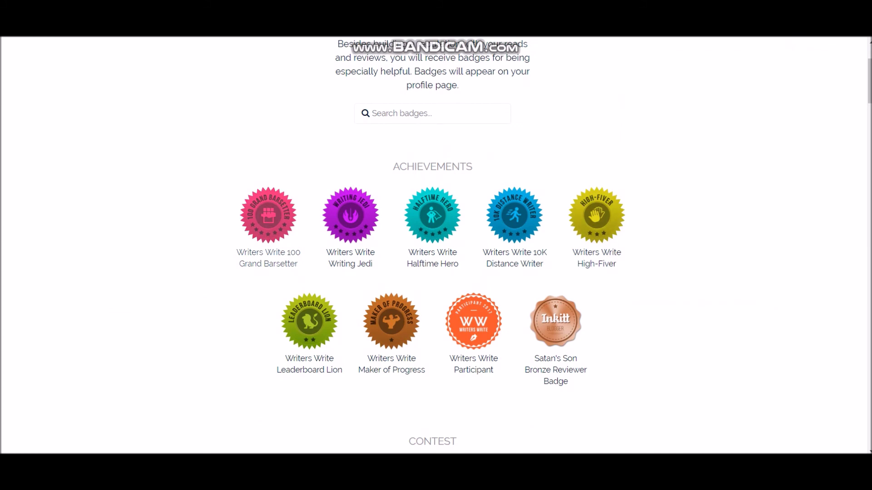
{"action": "scroll", "coordinate": [436, 245], "scroll_direction": "up", "scroll_amount": 2}
{"action": "scroll", "coordinate": [436, 246], "scroll_direction": "down", "scroll_amount": 2}
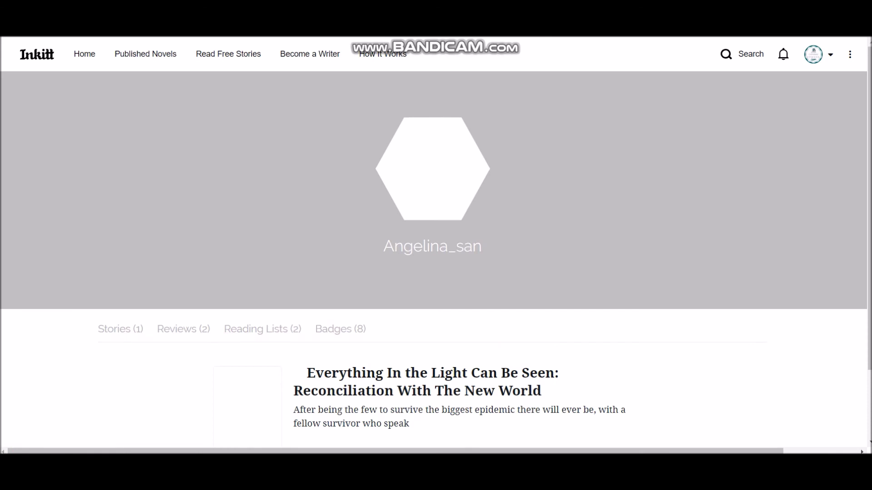
{"action": "left_click", "coordinate": [340, 329]}
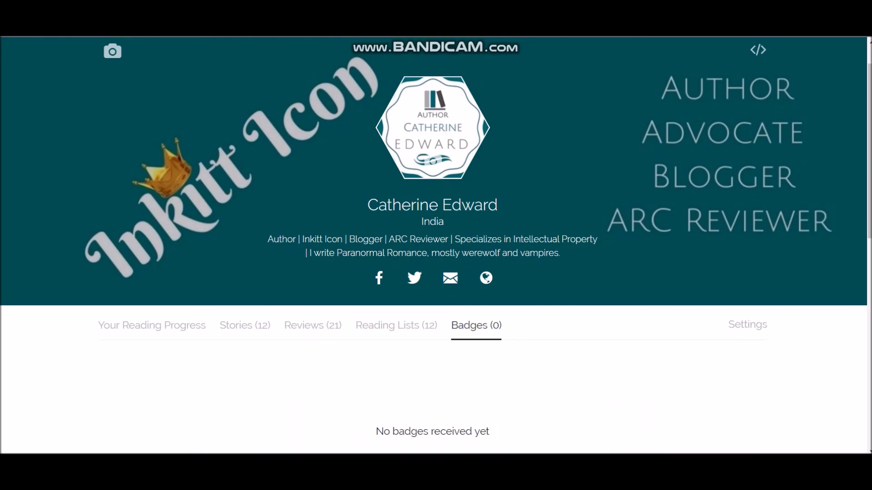
View the author's own reading progress and open the words-per-week reading goal setting
{"action": "left_click", "coordinate": [152, 325]}
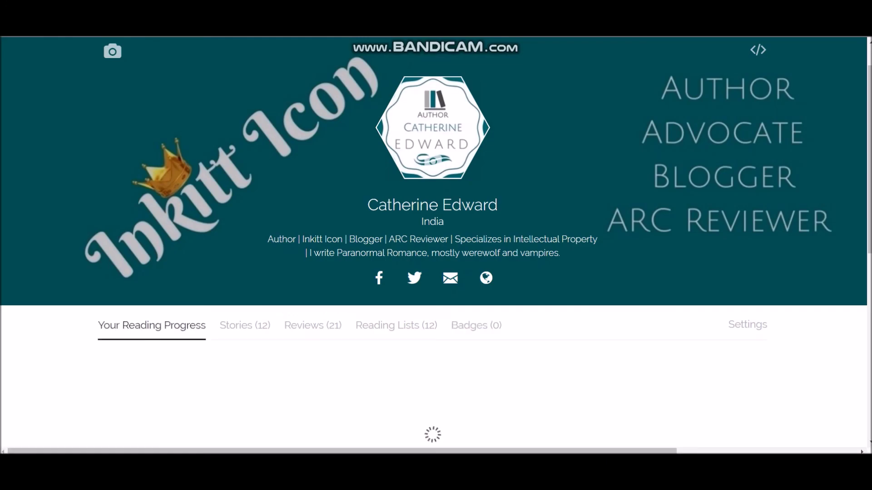
{"action": "scroll", "coordinate": [436, 245], "scroll_direction": "down", "scroll_amount": 3}
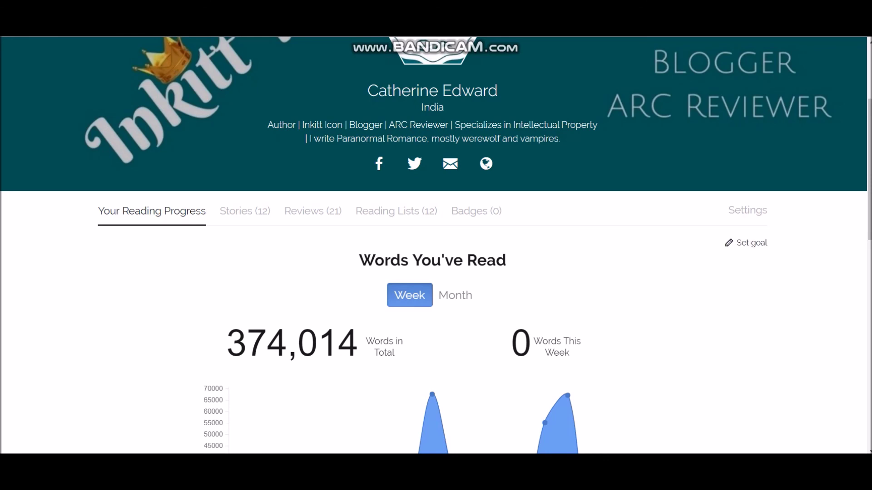
{"action": "left_click", "coordinate": [747, 242]}
{"action": "scroll", "coordinate": [436, 245], "scroll_direction": "down", "scroll_amount": 3}
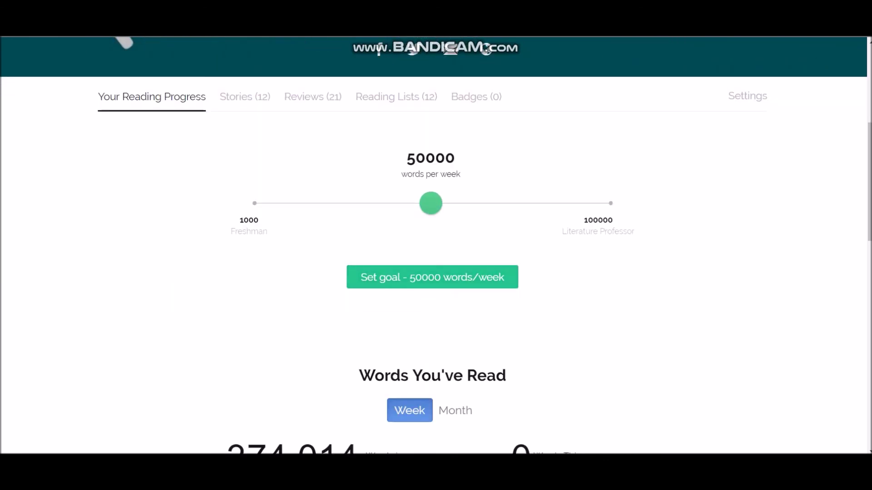
Set the weekly reading goal to 50000 words and view the weekly chart of words read
{"action": "left_click", "coordinate": [432, 277]}
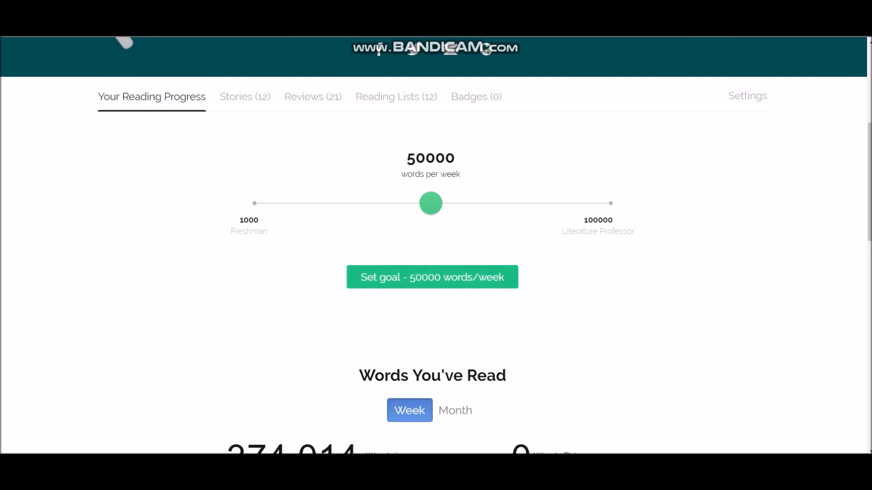
{"action": "scroll", "coordinate": [436, 245], "scroll_direction": "down", "scroll_amount": 3}
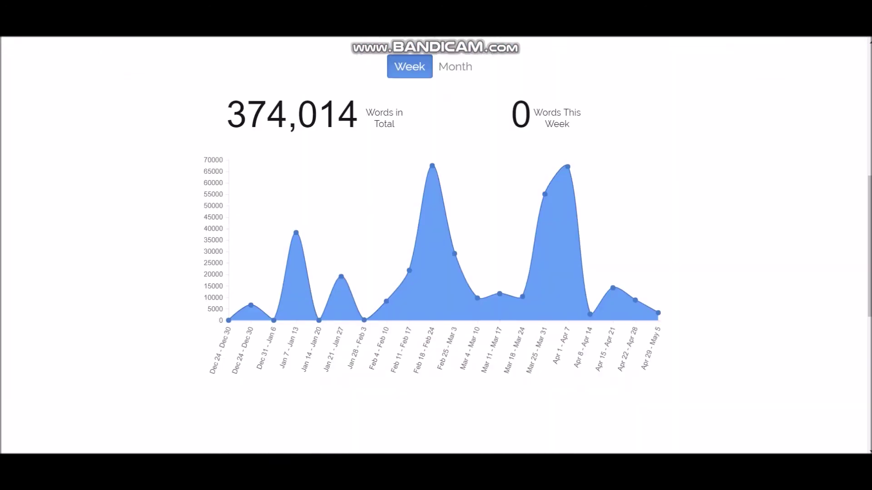
{"action": "scroll", "coordinate": [436, 246], "scroll_direction": "up", "scroll_amount": 5}
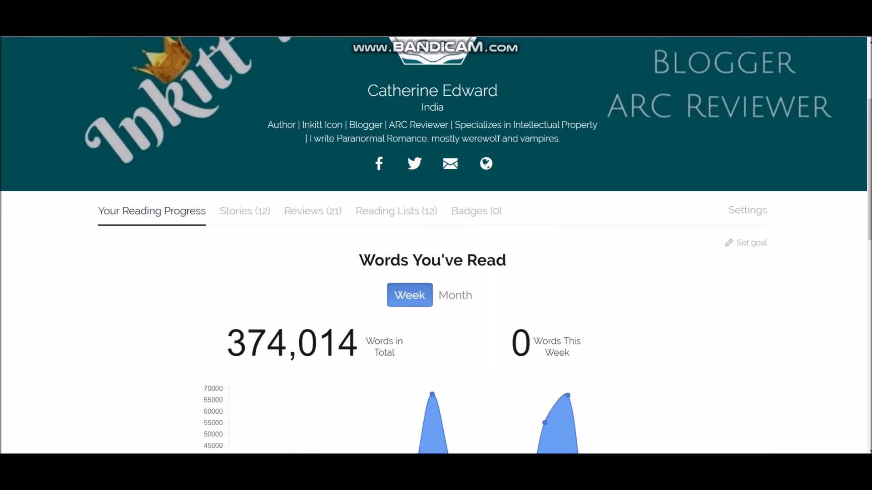
{"action": "scroll", "coordinate": [436, 246], "scroll_direction": "down", "scroll_amount": 3}
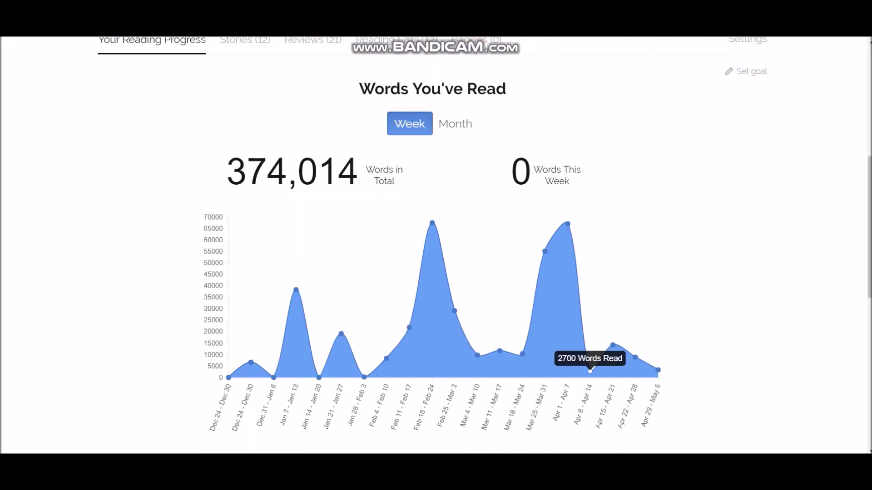
{"action": "scroll", "coordinate": [436, 246], "scroll_direction": "up", "scroll_amount": 5}
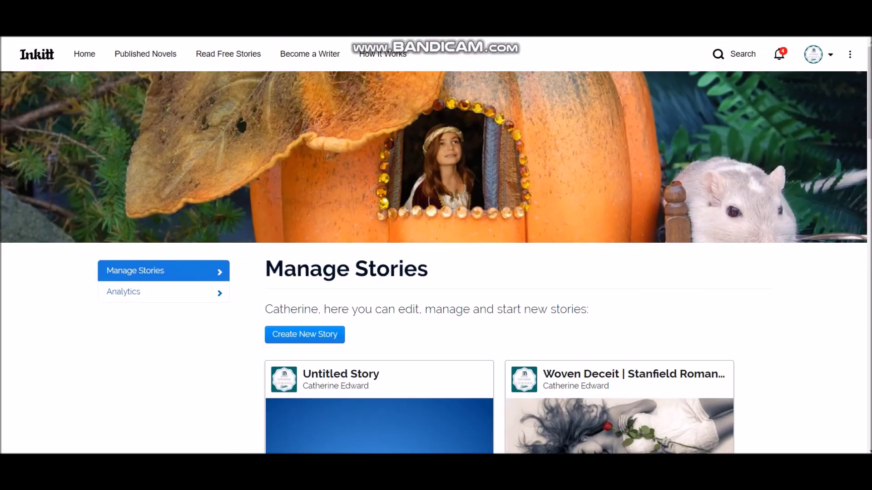
Look over the Manage Stories page and try to delete the Untitled Story draft
{"action": "scroll", "coordinate": [436, 245], "scroll_direction": "down", "scroll_amount": 3}
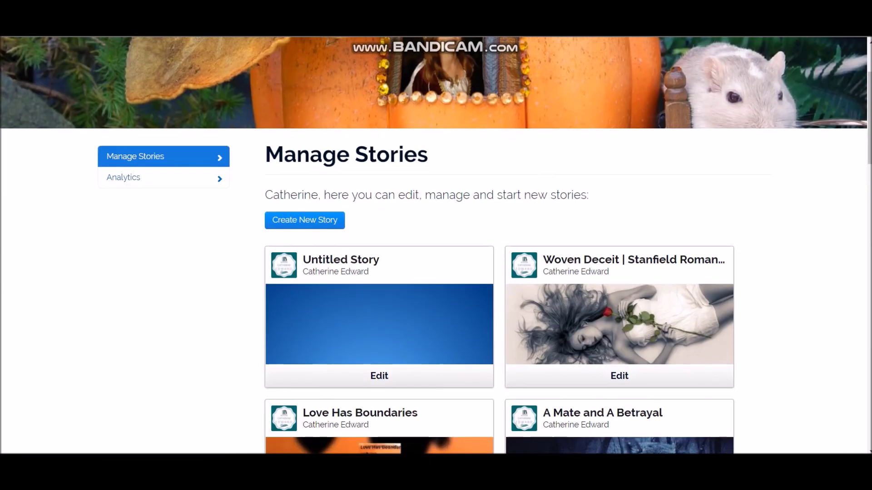
{"action": "scroll", "coordinate": [617, 273], "scroll_direction": "down", "scroll_amount": 1}
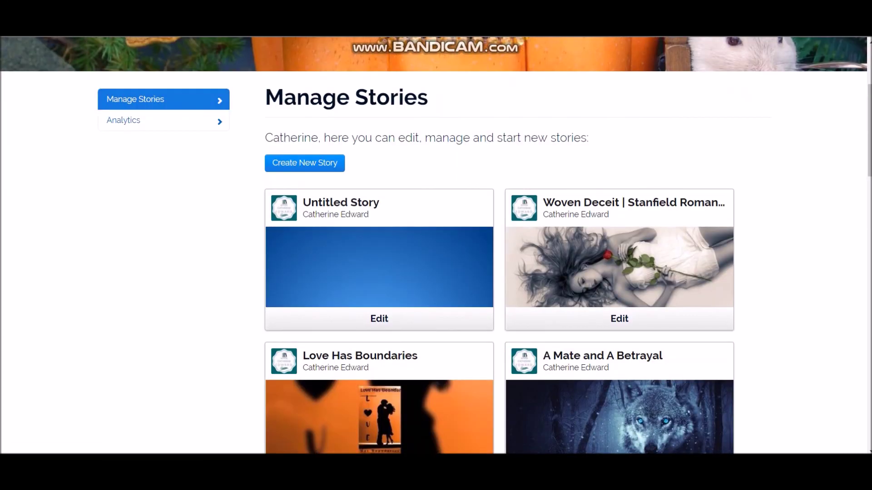
{"action": "scroll", "coordinate": [380, 268], "scroll_direction": "up", "scroll_amount": 2}
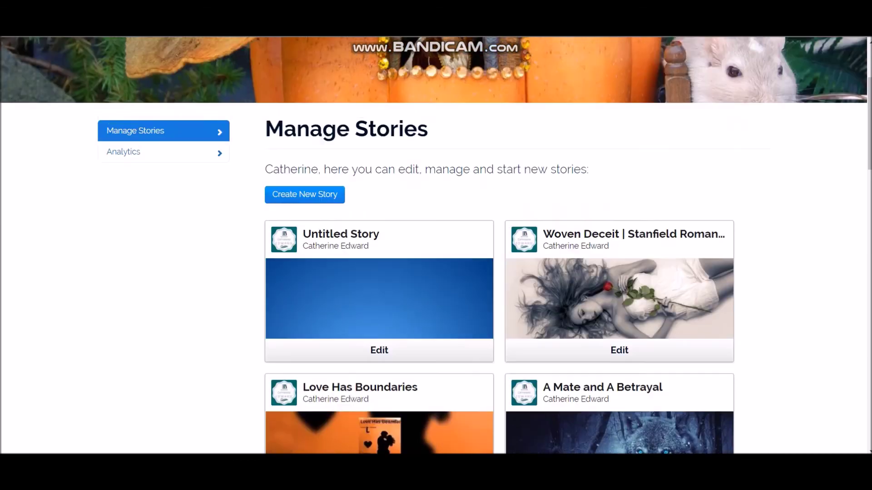
{"action": "scroll", "coordinate": [379, 268], "scroll_direction": "down", "scroll_amount": 2}
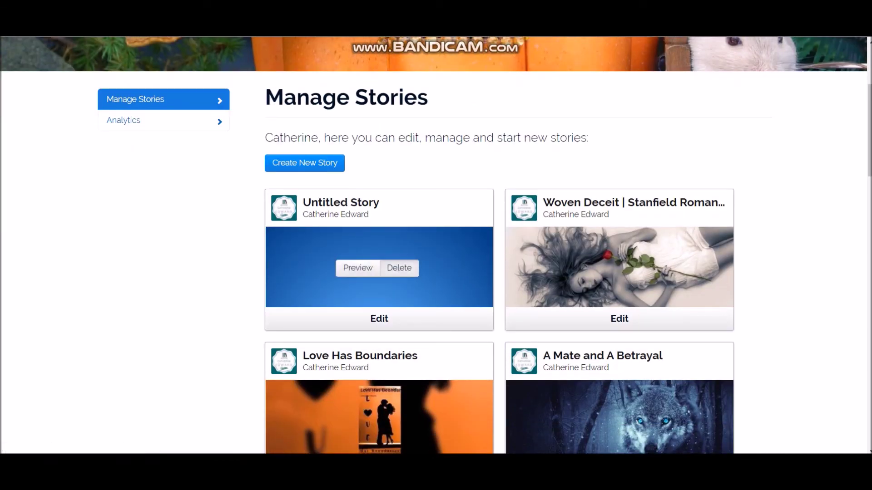
{"action": "left_click", "coordinate": [399, 268]}
{"action": "key", "text": "Return"}
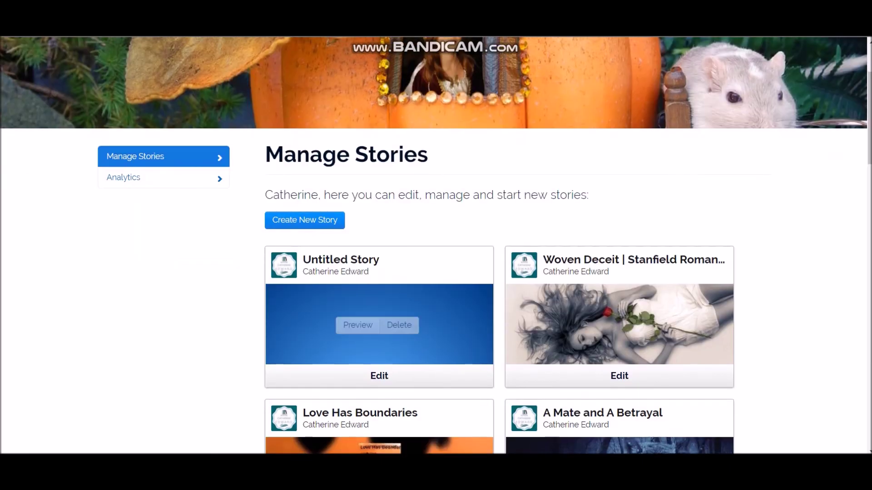
{"action": "left_click", "coordinate": [399, 326]}
{"action": "left_click", "coordinate": [492, 96]}
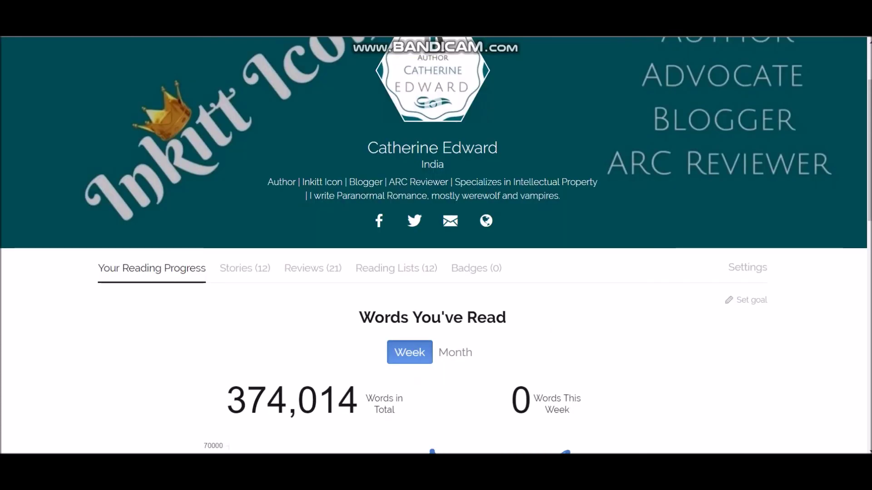
Open the account menu from the author's own profile page
{"action": "scroll", "coordinate": [436, 245], "scroll_direction": "up", "scroll_amount": 2}
{"action": "mouse_move", "coordinate": [818, 54]}
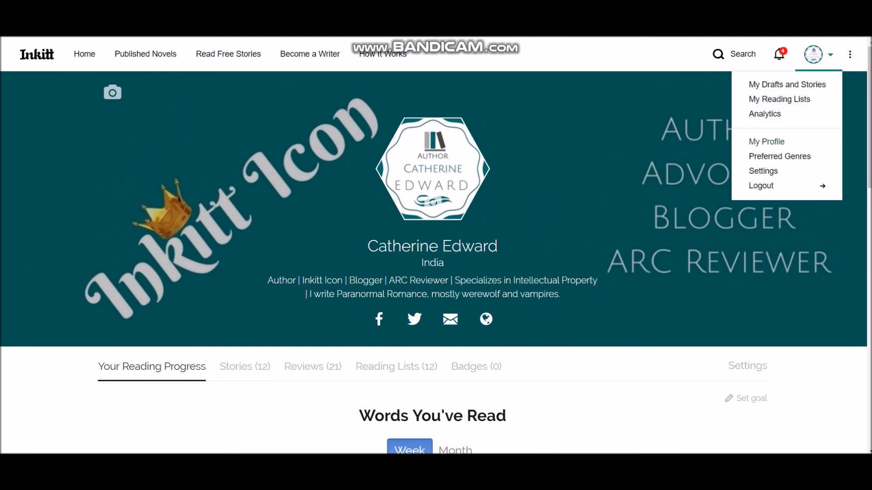